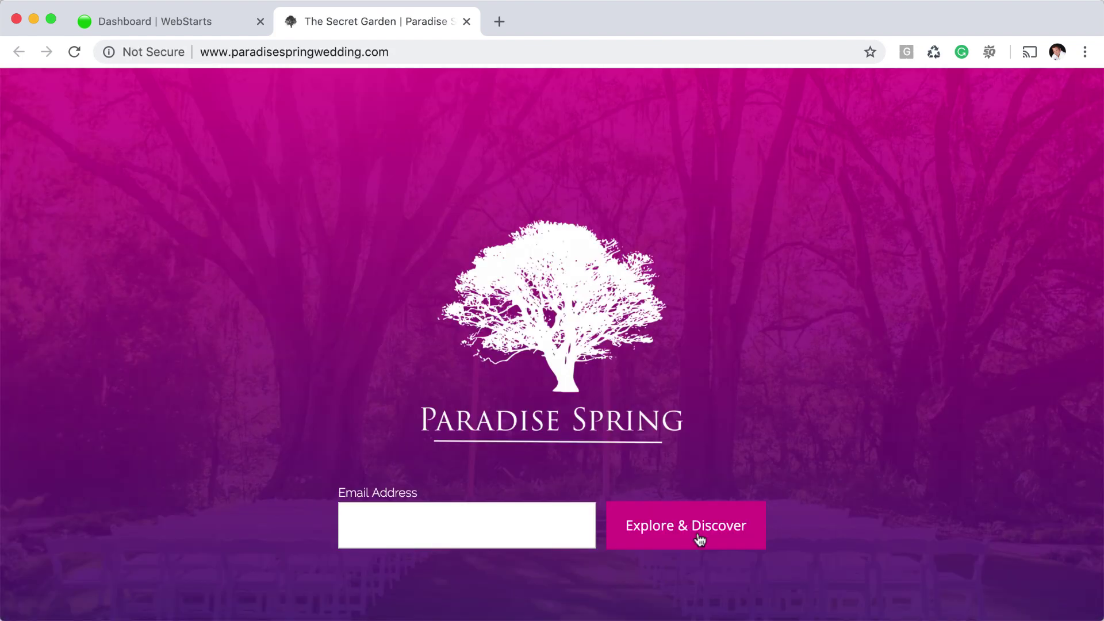
Put the caret in the Email Address sign-up box on the live Paradise Spring site.
click(488, 519)
Open the Paradise Spring site in the editor and add a new Contact Form from the Add panel.
click(203, 22)
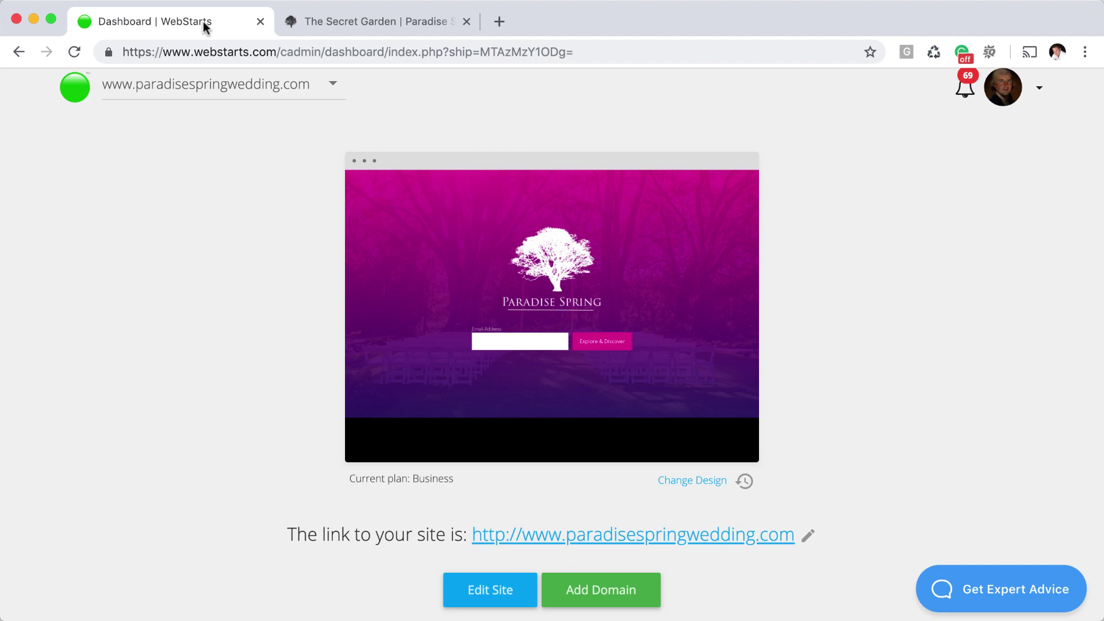
click(541, 323)
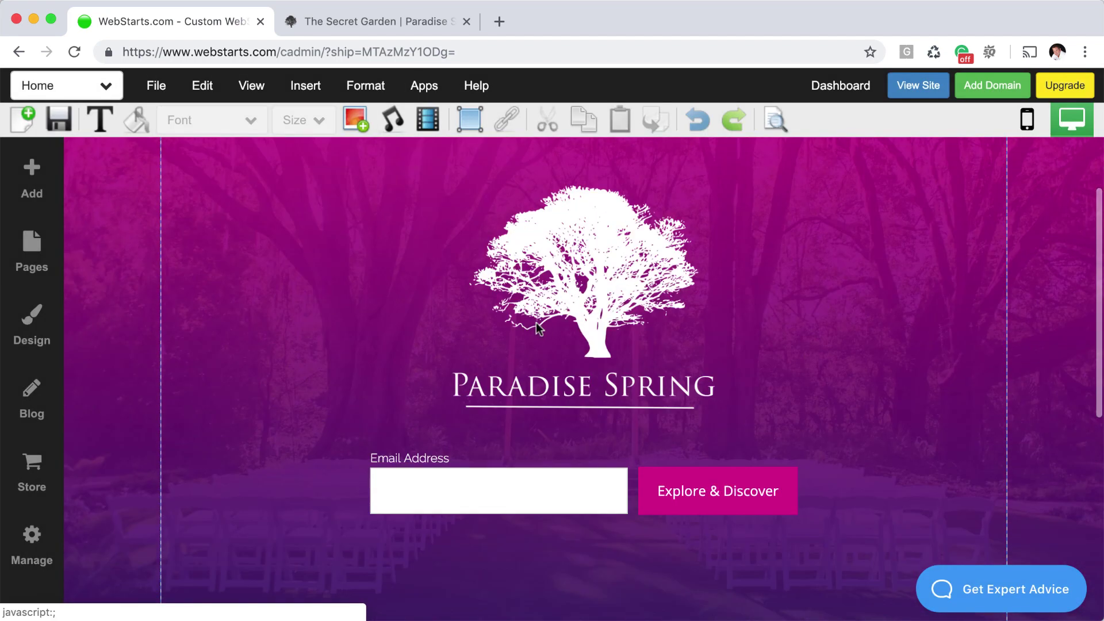
click(42, 207)
scroll(175, 368, down, 3)
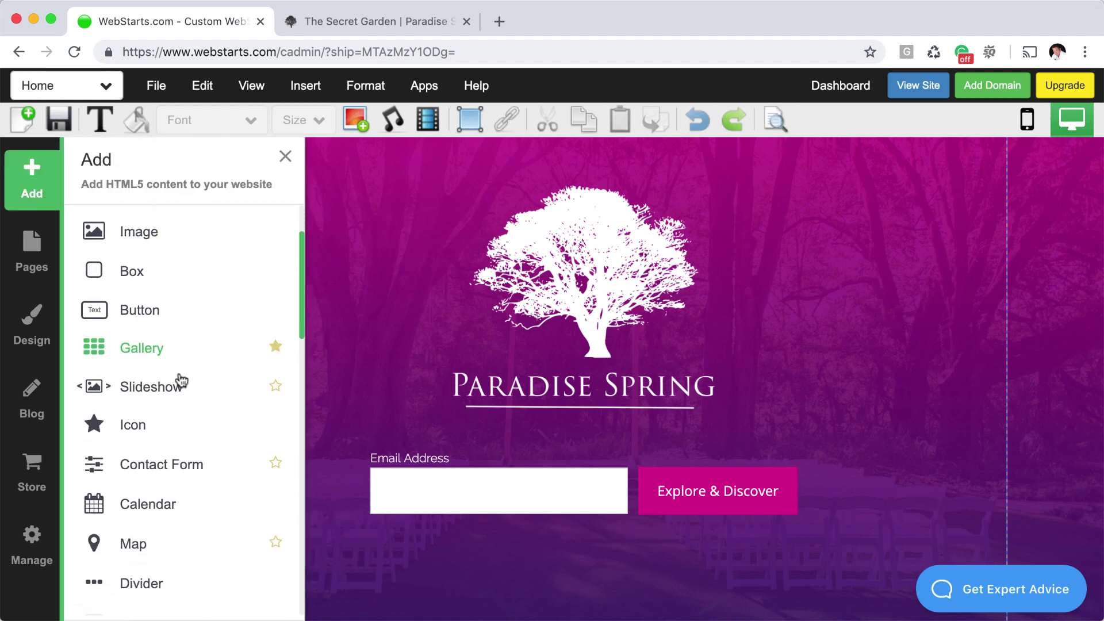
click(166, 387)
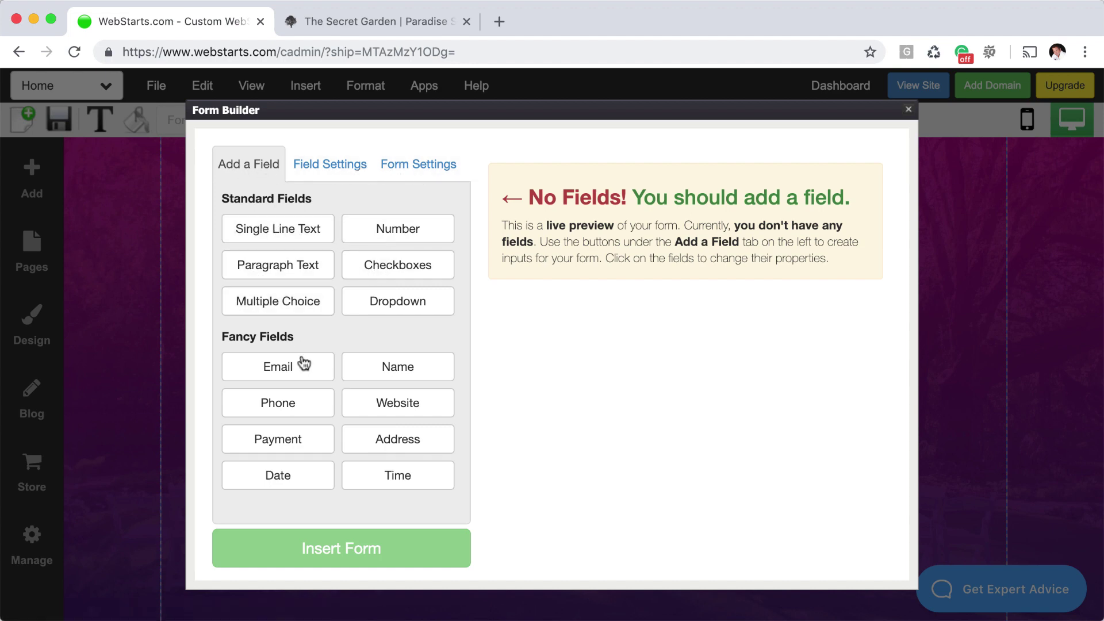
Add a Single Line Text field to the new form.
click(323, 171)
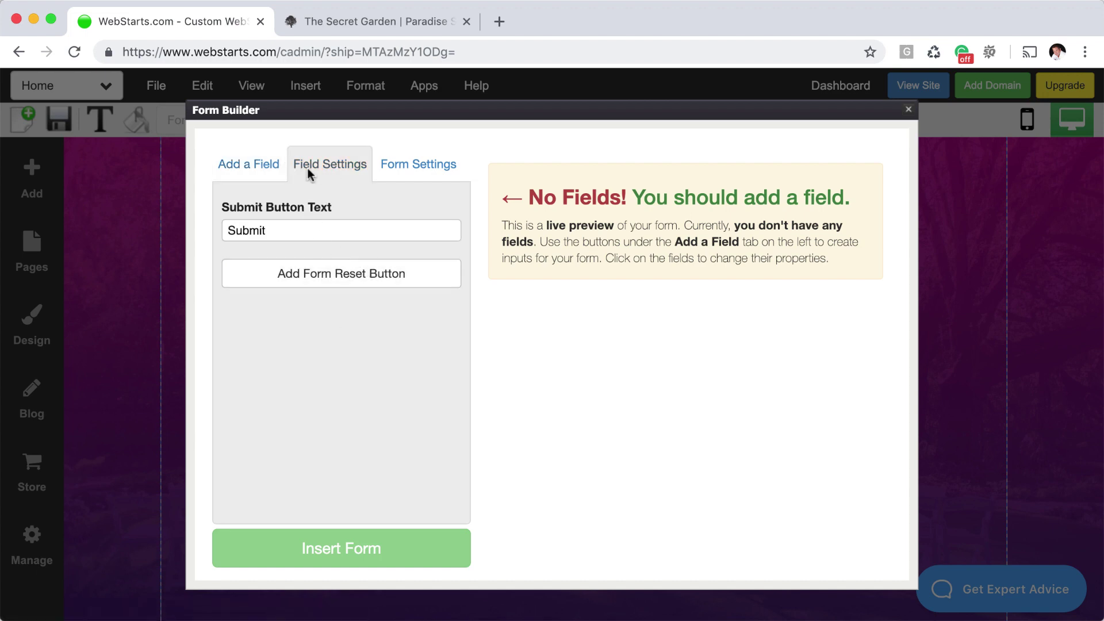
click(259, 172)
click(296, 228)
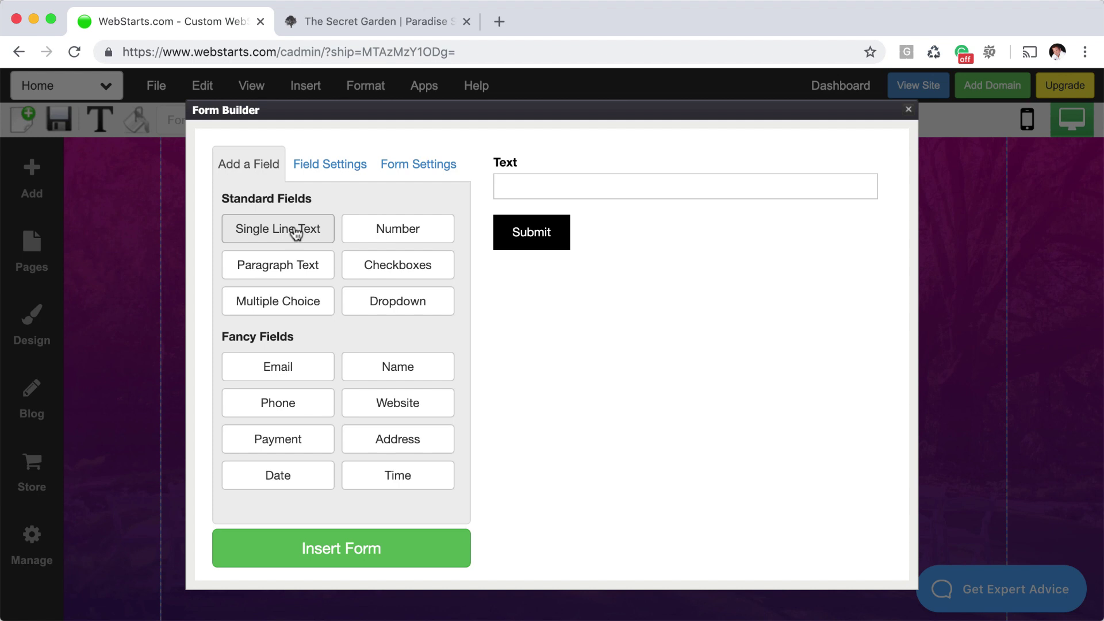
Change the submit button text to 'Continue'.
click(321, 163)
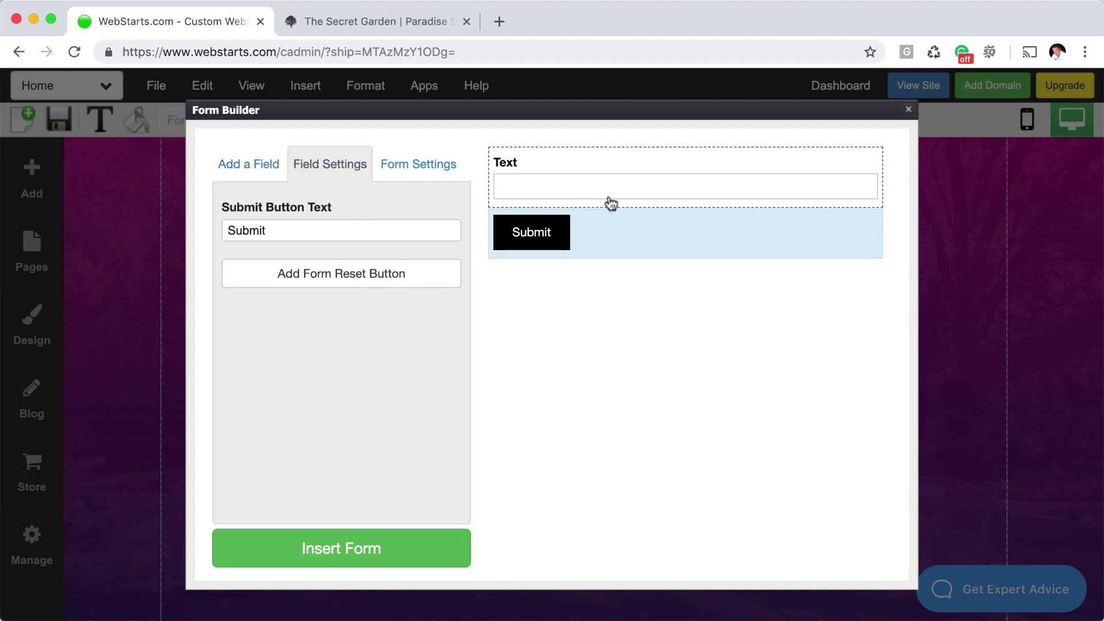
click(326, 226)
key(super+a)
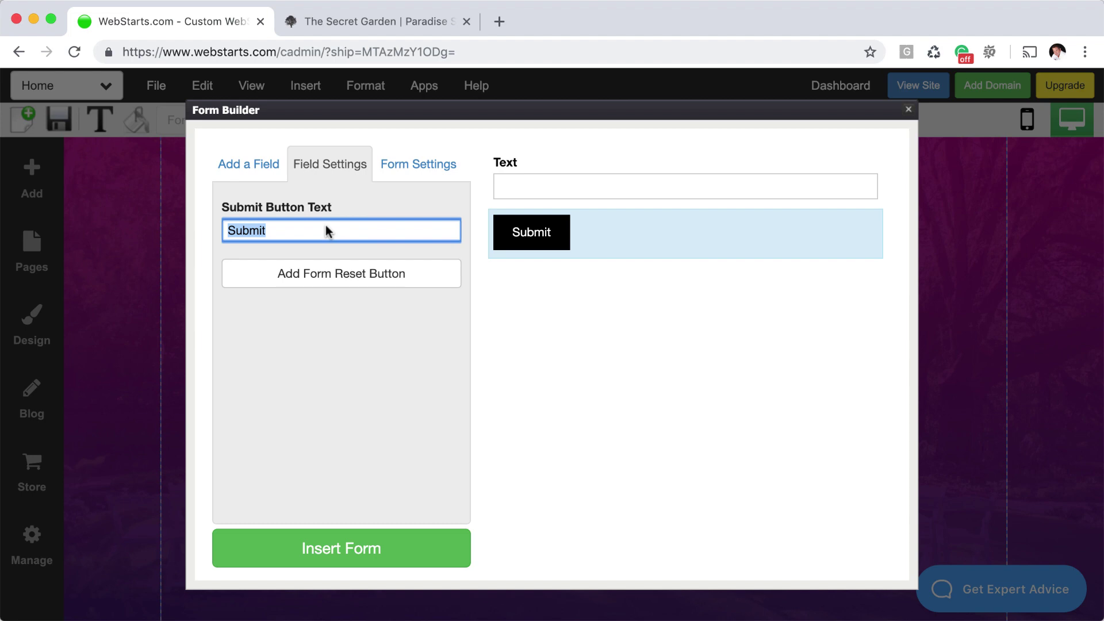
text(Continue)
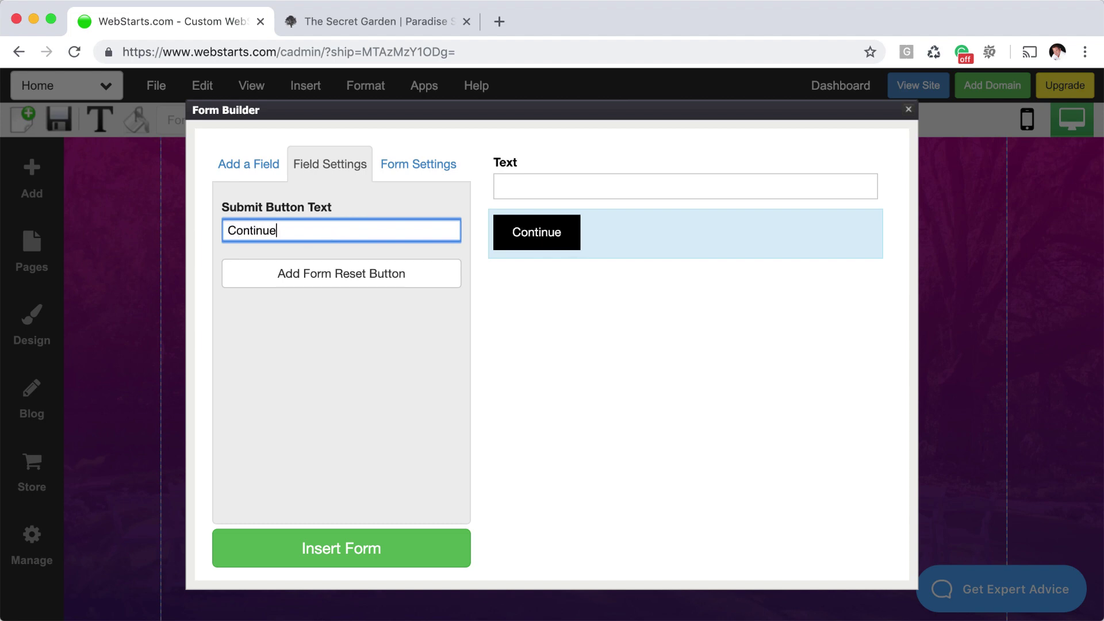
Set the text field's label to 'Name'.
click(518, 186)
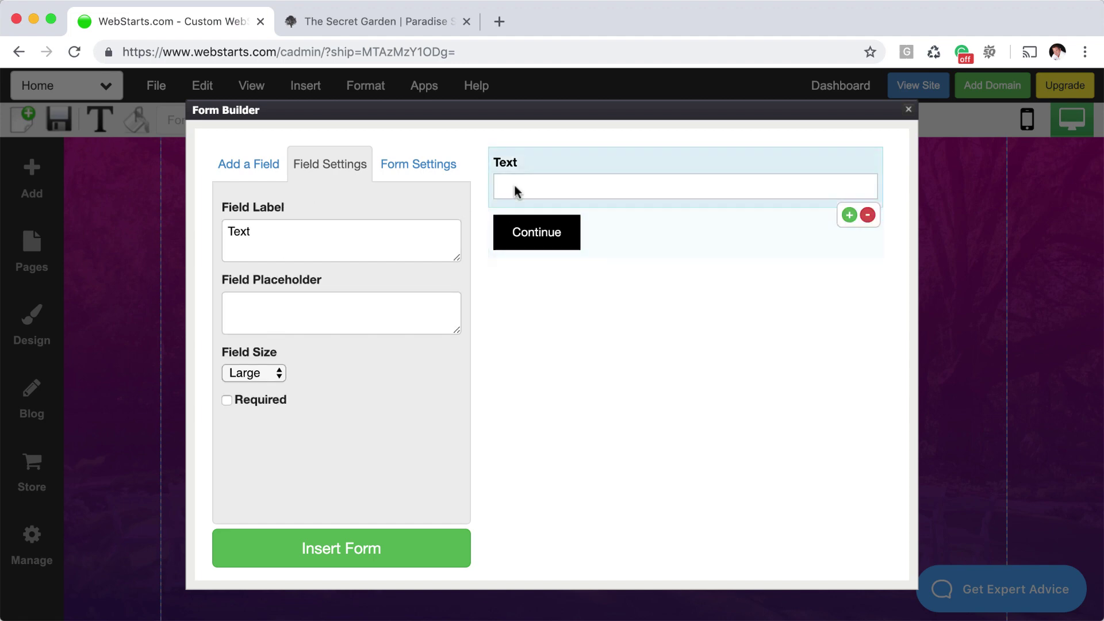
click(343, 250)
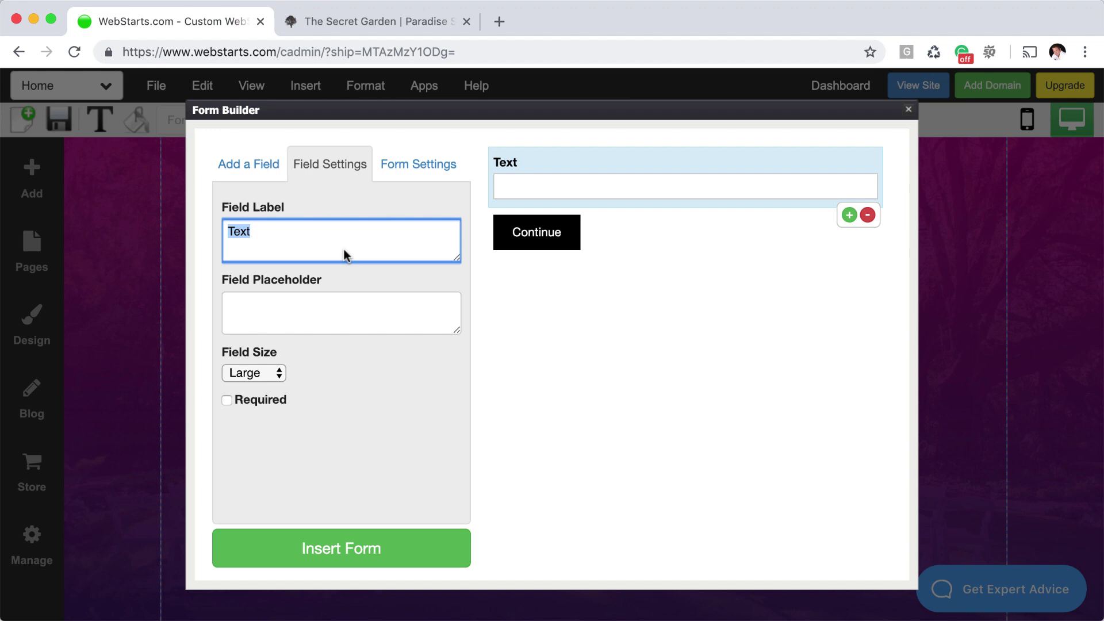
text(Name)
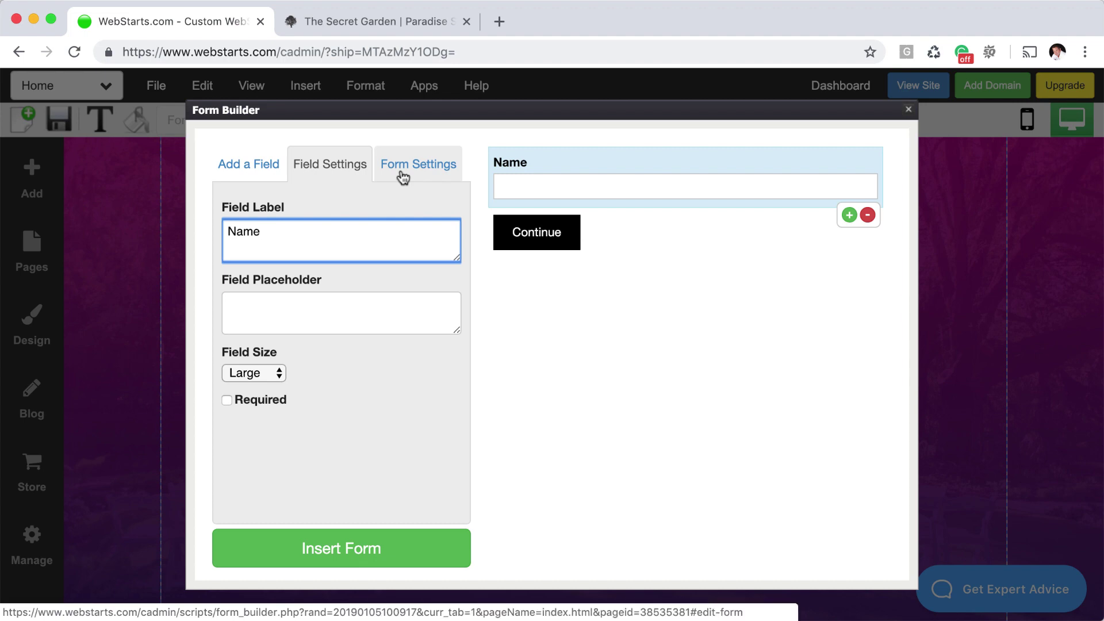
Open the form settings and add a second recipient address slot for submissions.
click(403, 175)
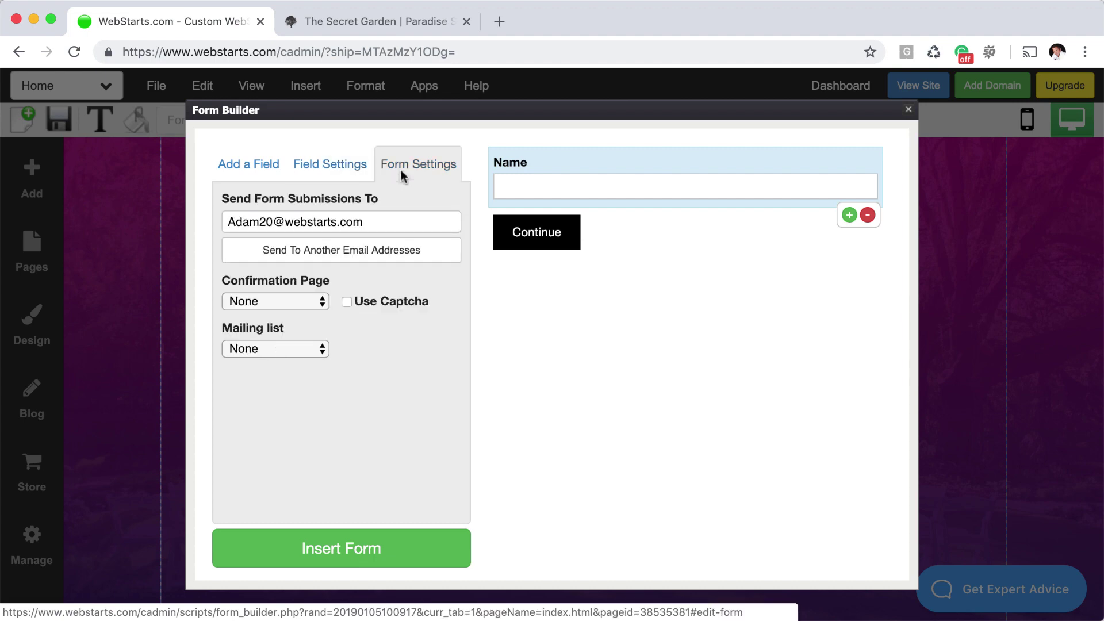
click(375, 222)
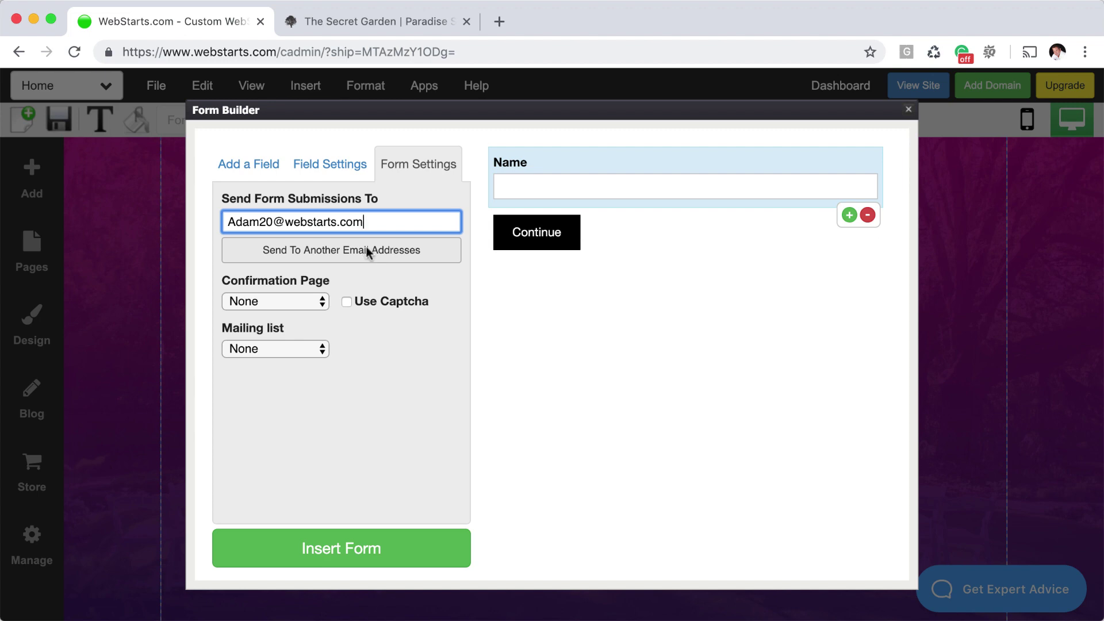
click(367, 249)
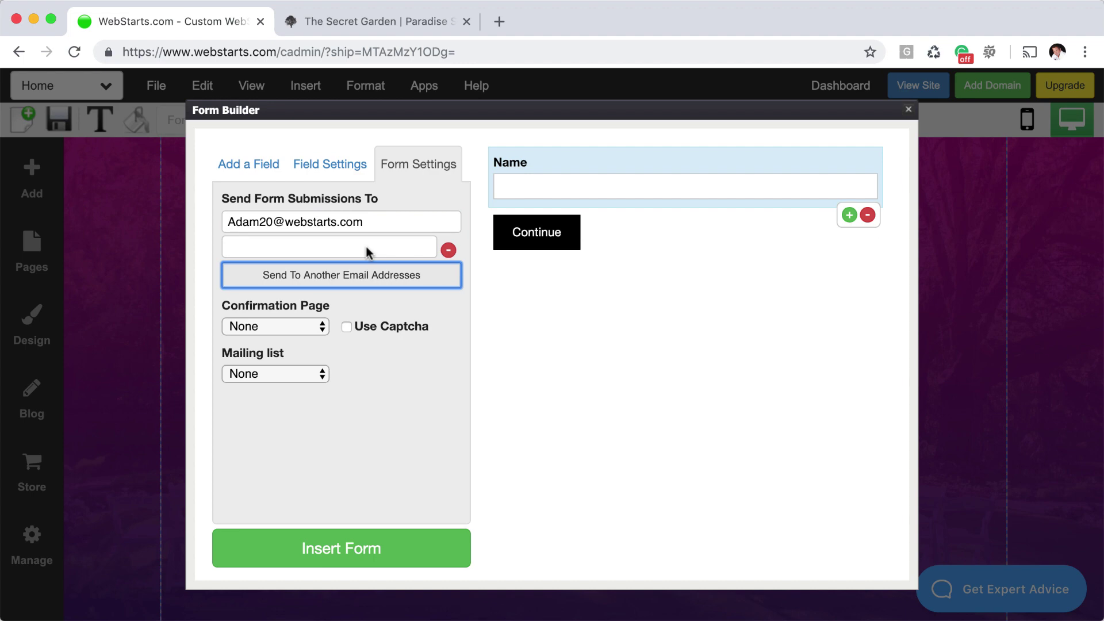
click(419, 301)
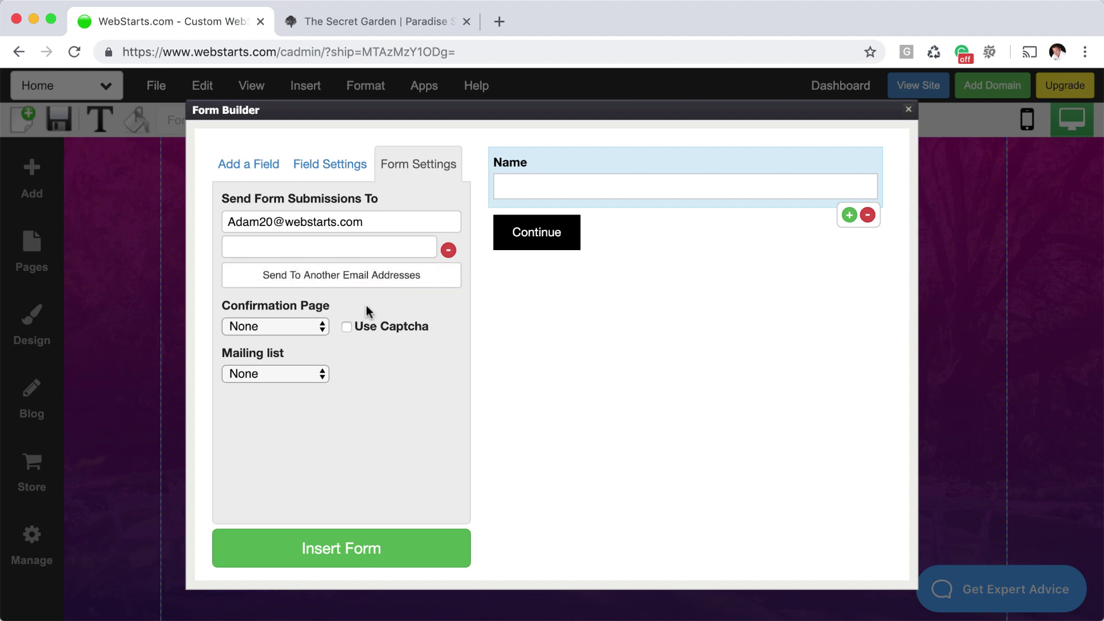
Set the form's confirmation page to 'Thank you'.
click(325, 327)
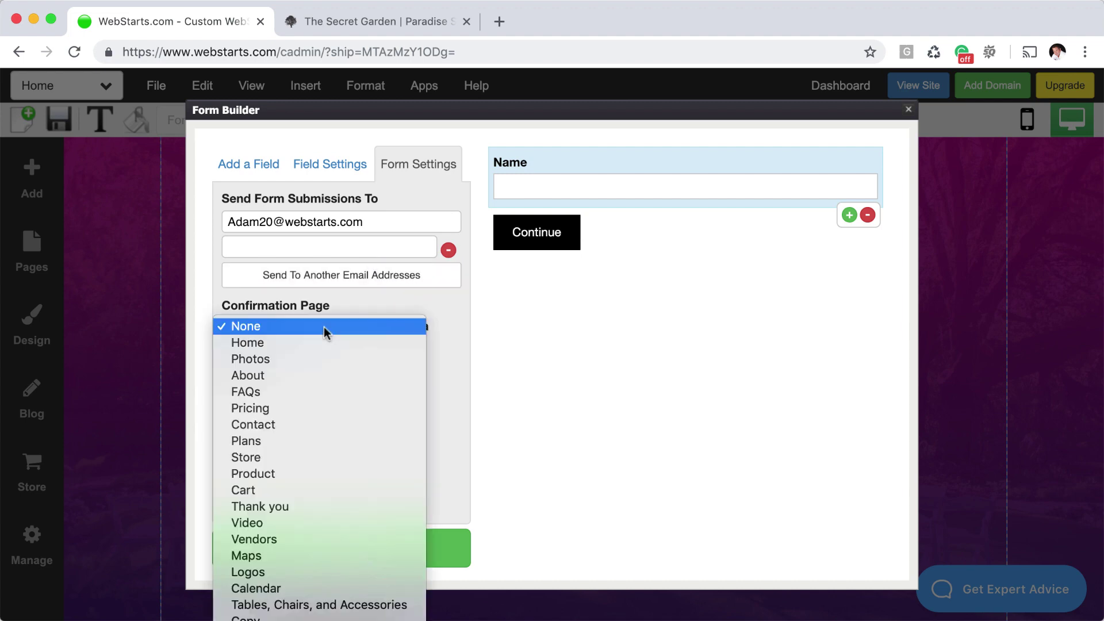
click(353, 300)
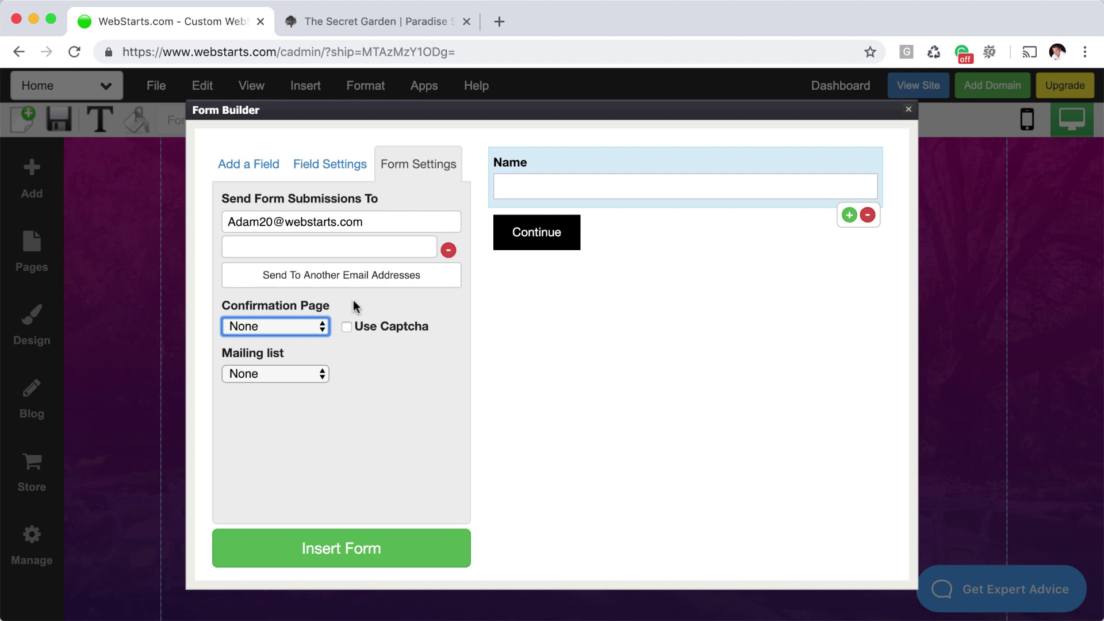
click(324, 325)
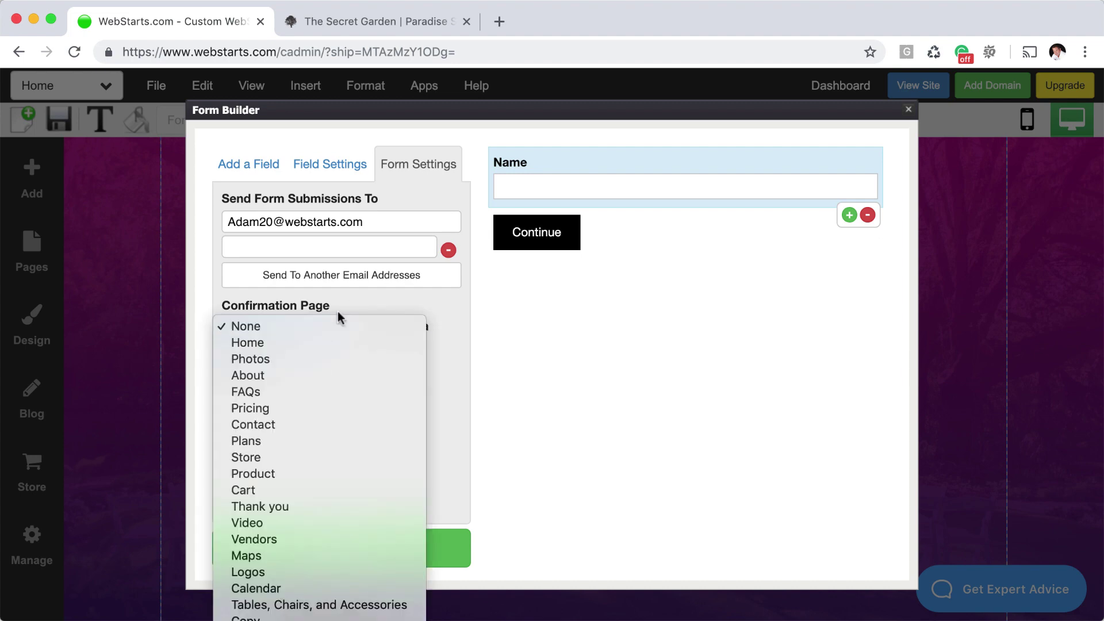
click(342, 305)
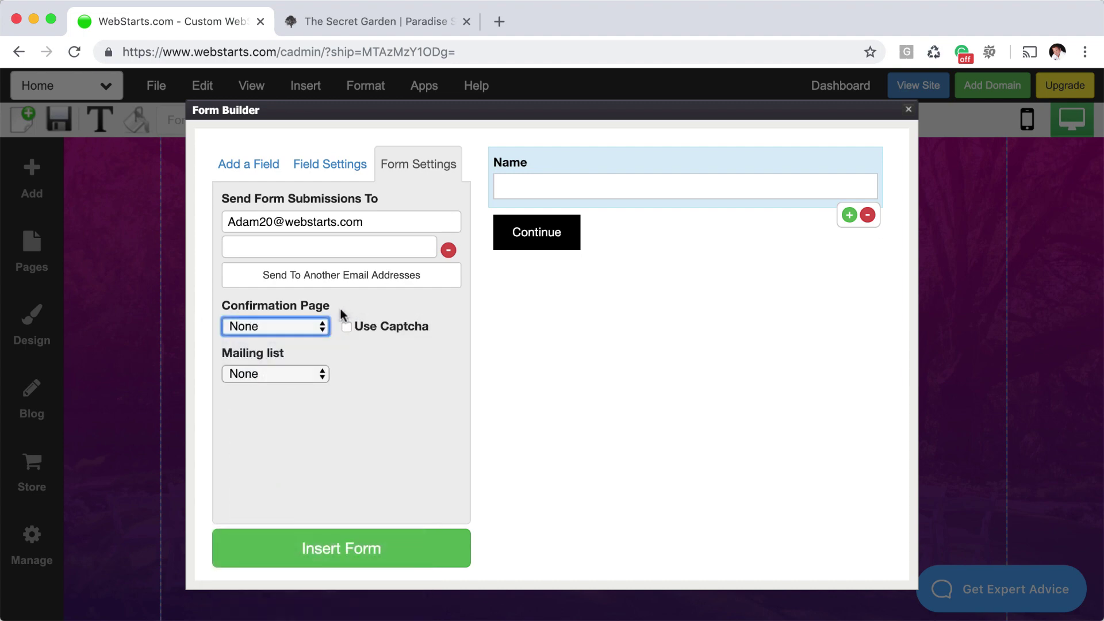
click(298, 326)
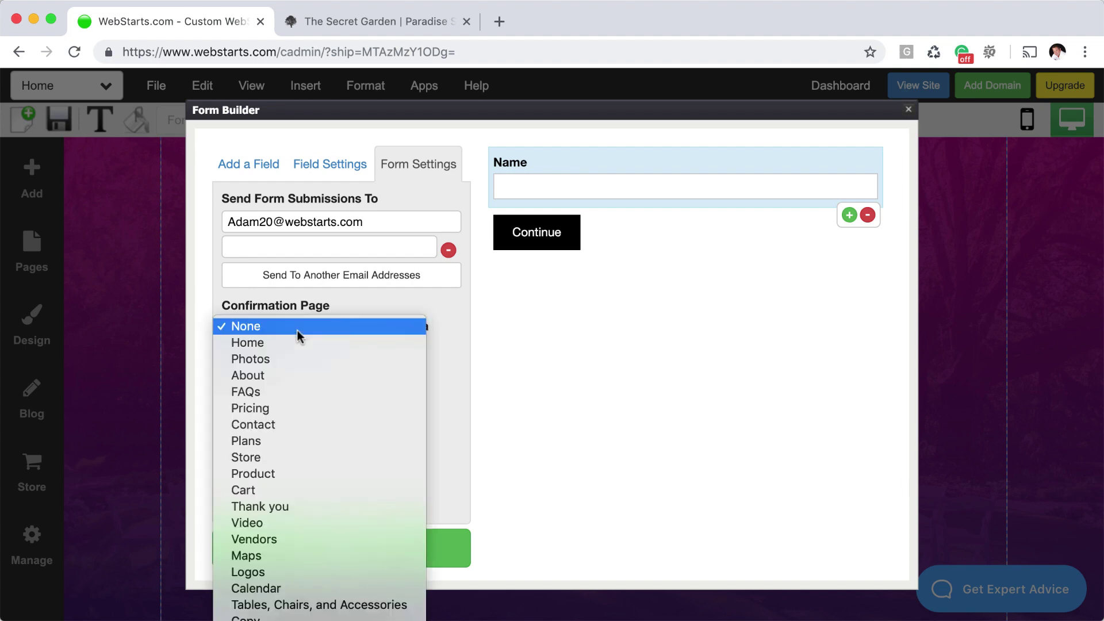
click(291, 506)
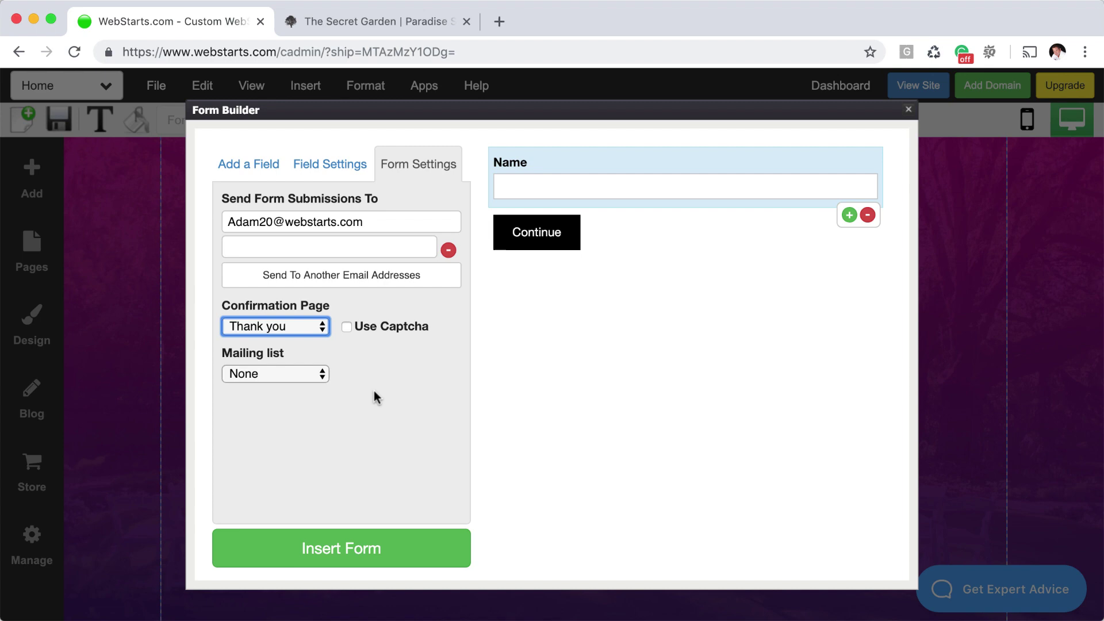
click(377, 381)
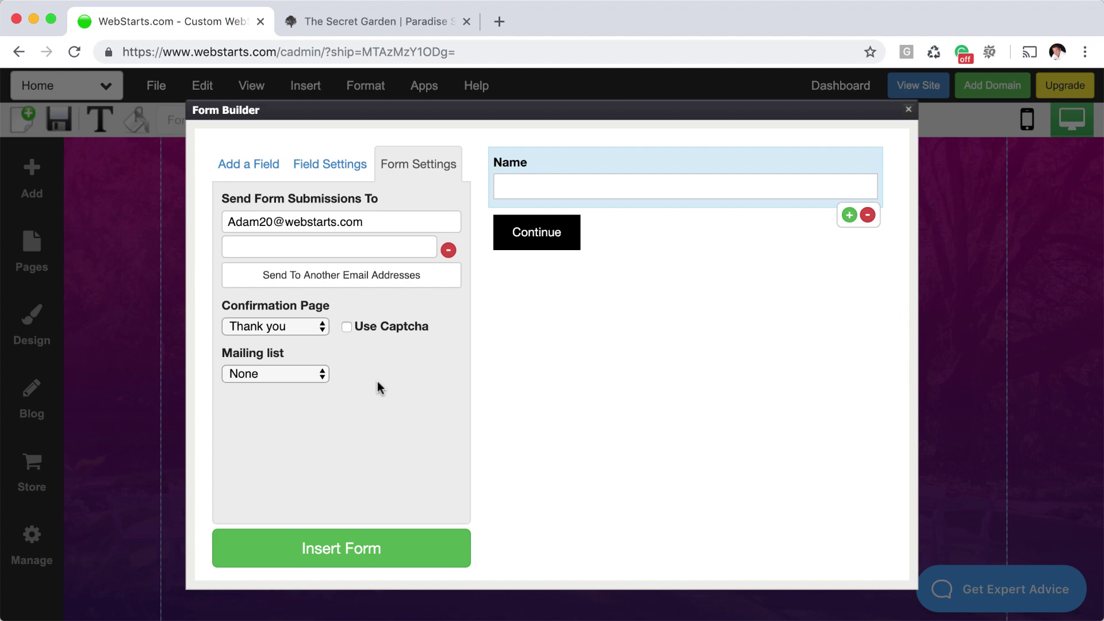
Subscribe submitters to the Customers mailing list and insert the Name/Continue form on the home page.
click(321, 375)
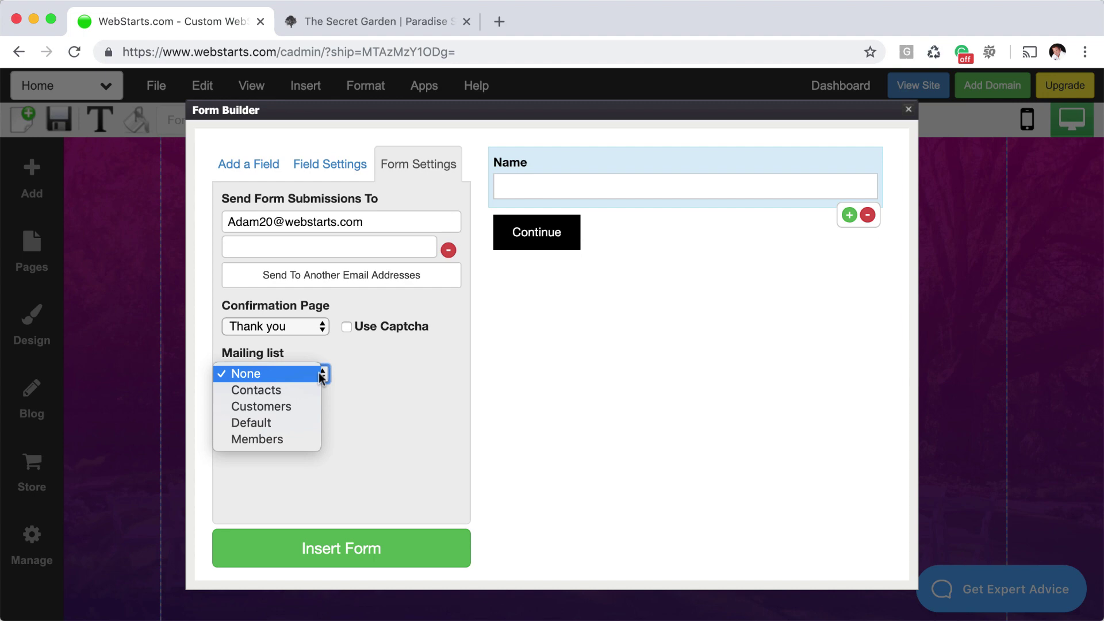
click(281, 406)
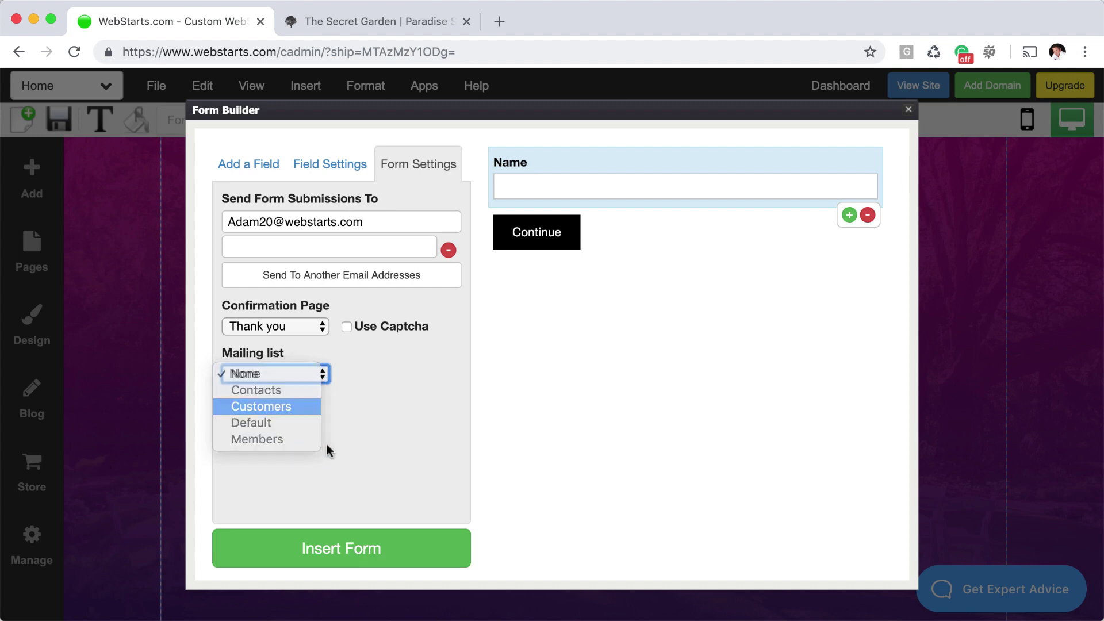
click(356, 432)
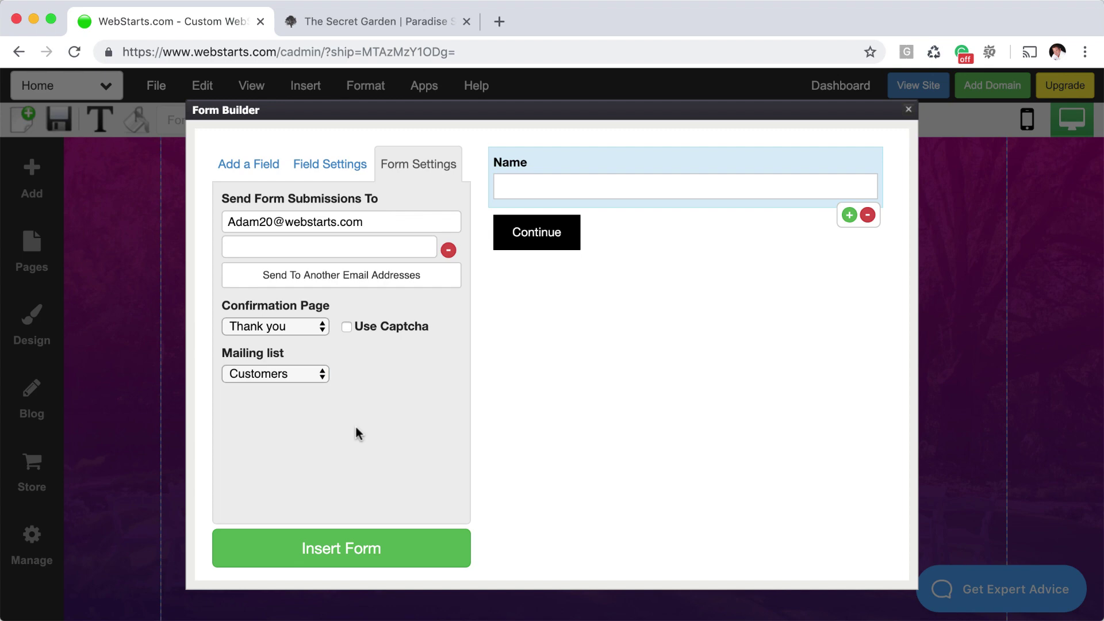
click(390, 549)
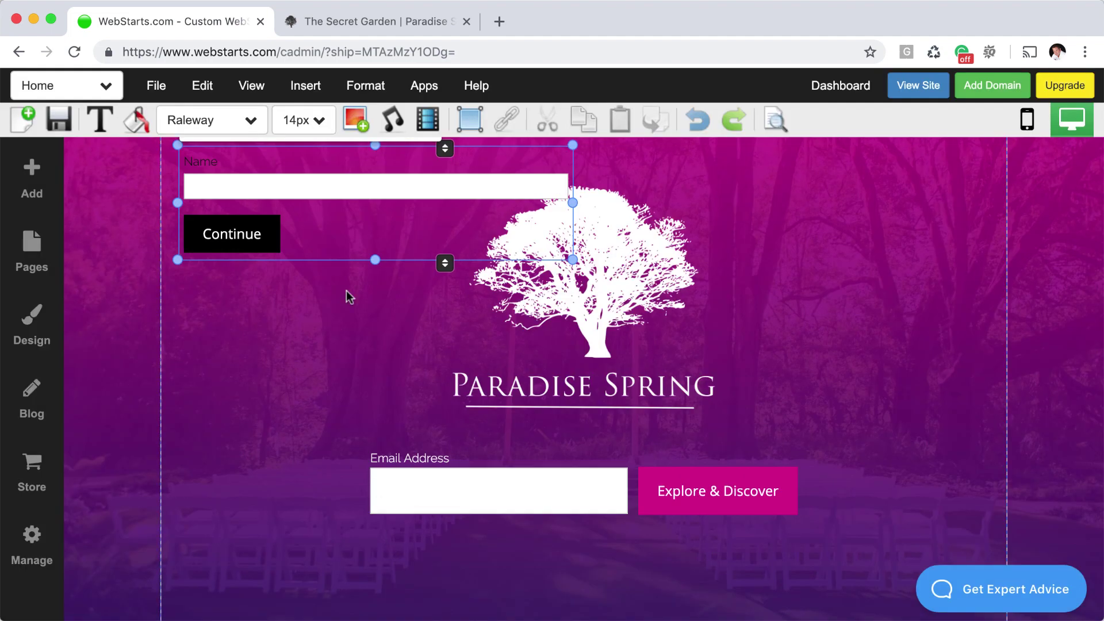
drag(368, 218, 374, 368)
click(137, 121)
click(141, 190)
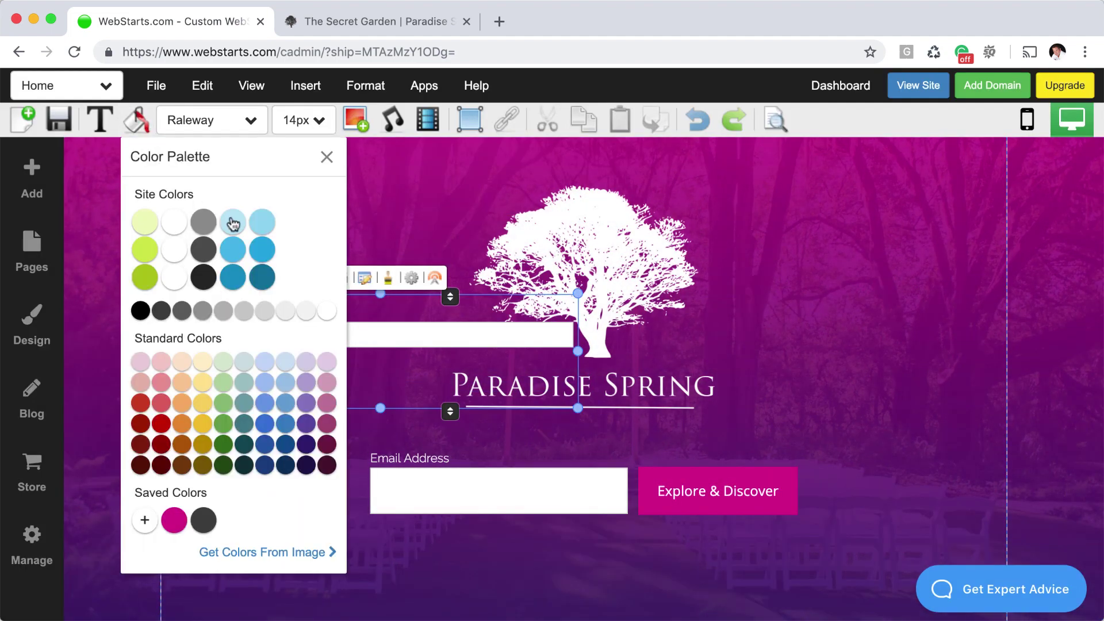
click(326, 157)
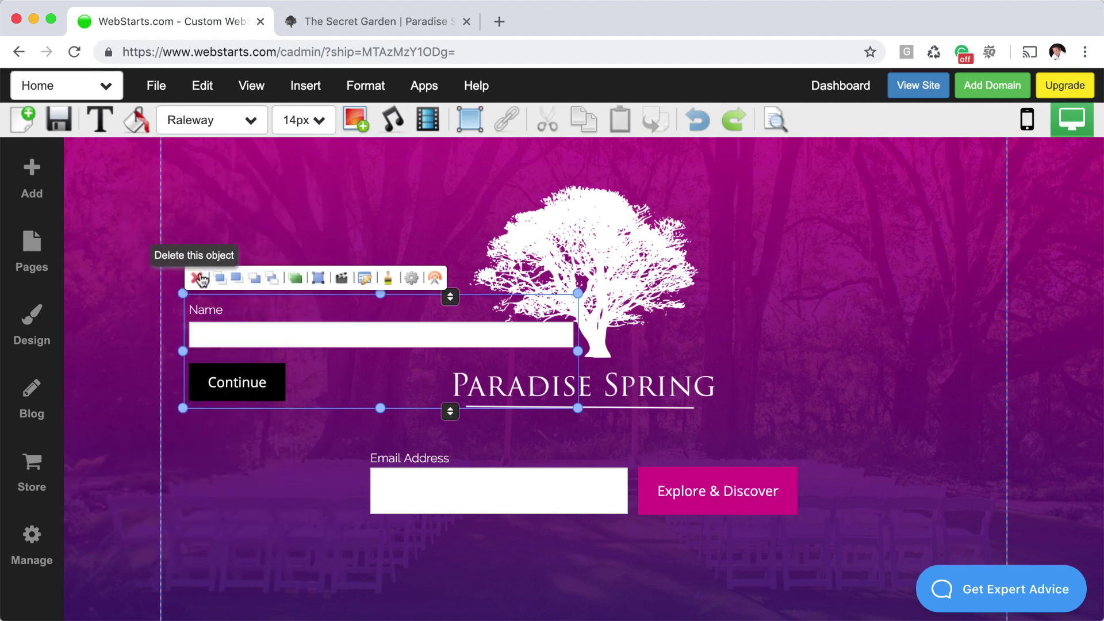
click(201, 279)
click(505, 365)
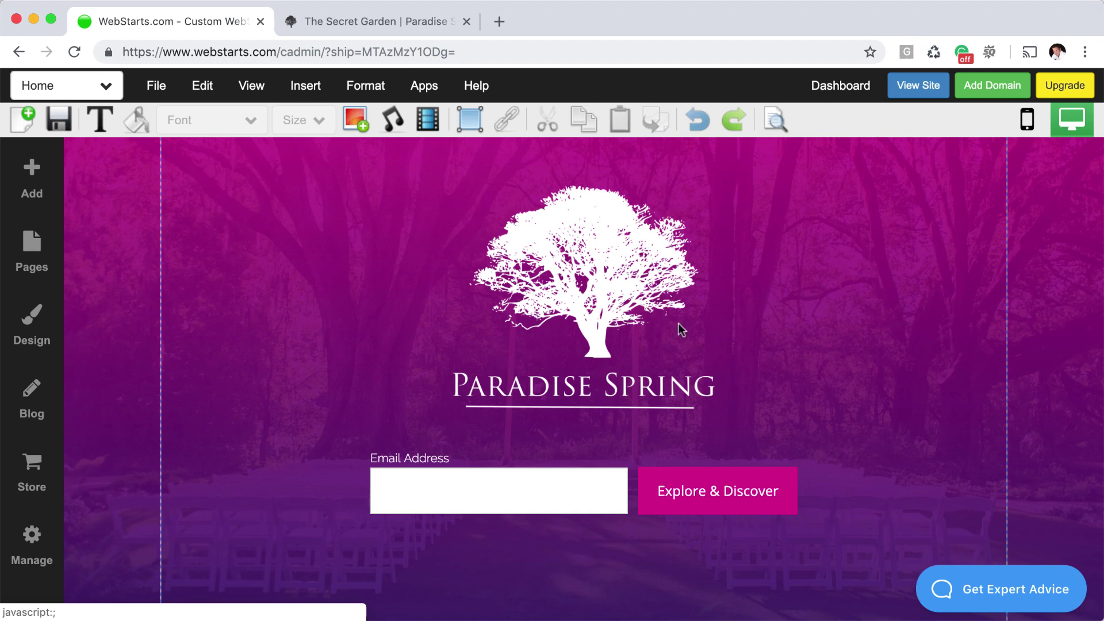
Leave the editor for the dashboard and open Email Marketing to see the Contacts, Customers, Default and Members lists.
click(838, 96)
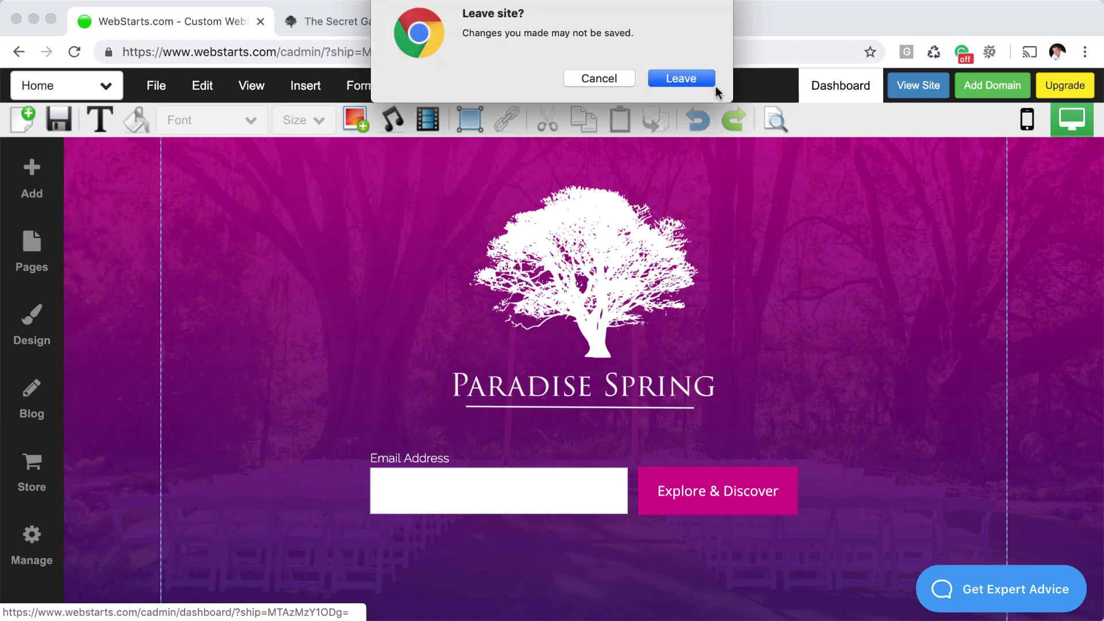
click(684, 78)
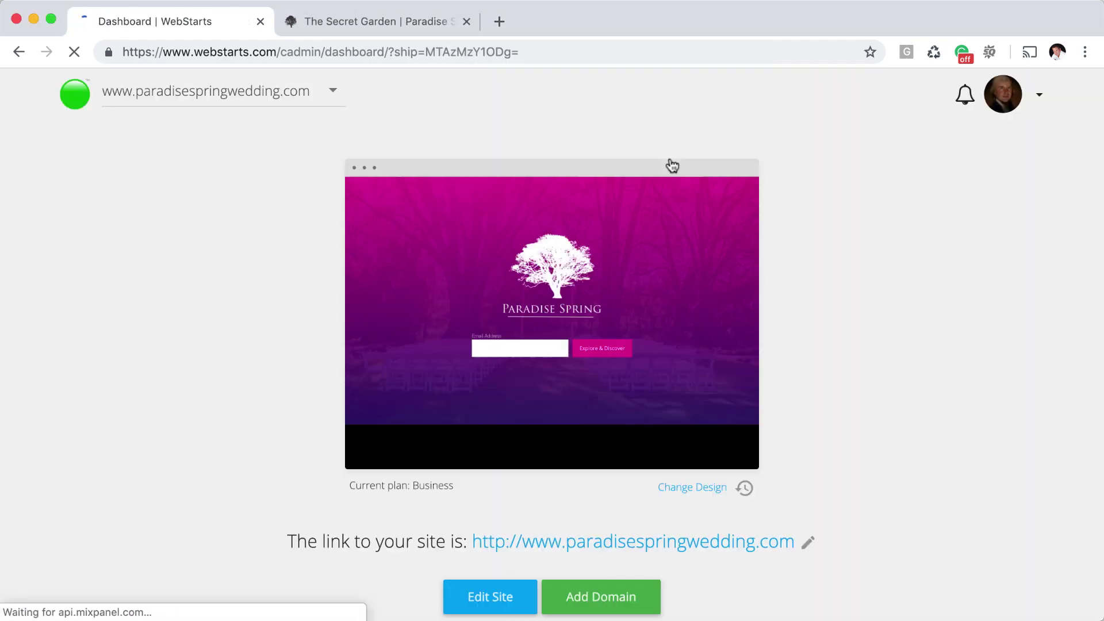
scroll(681, 359, down, 5)
scroll(681, 354, down, 6)
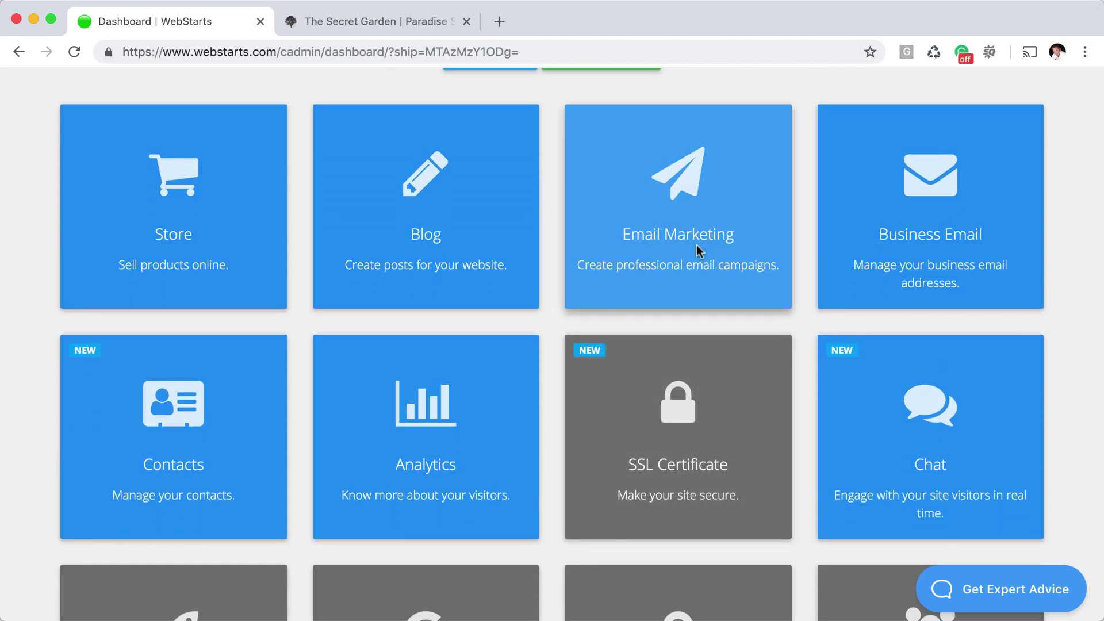
click(696, 245)
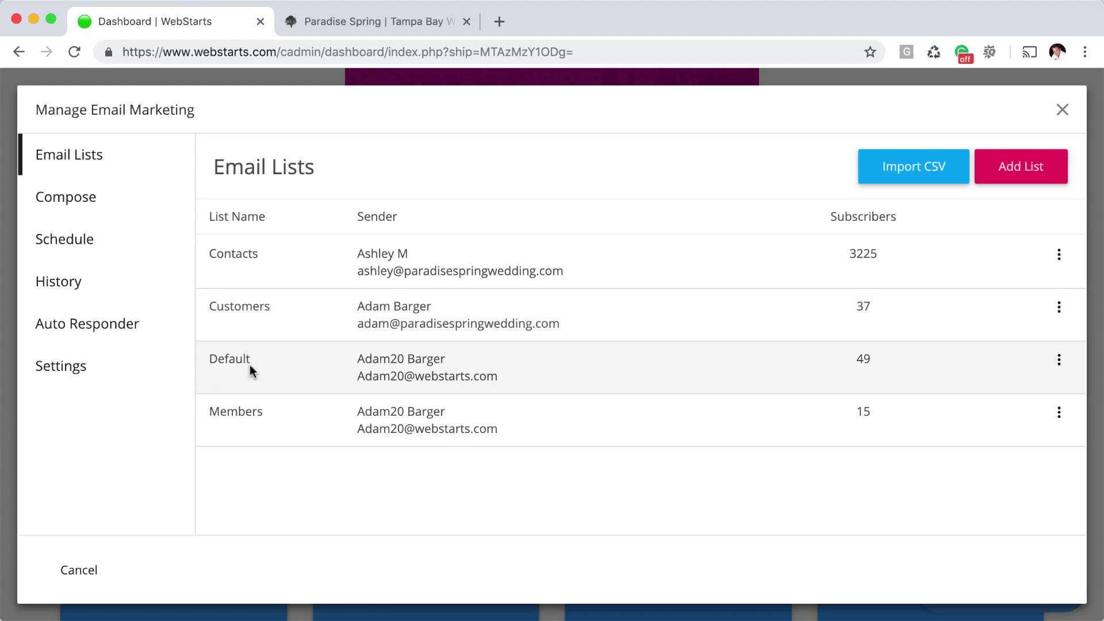
click(1007, 173)
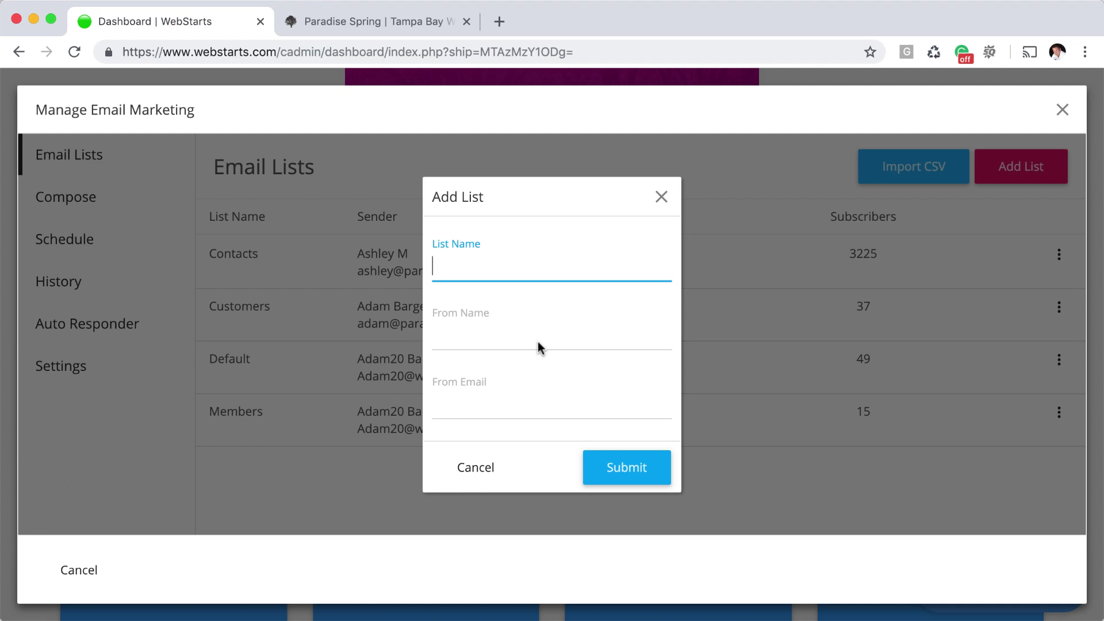
click(534, 410)
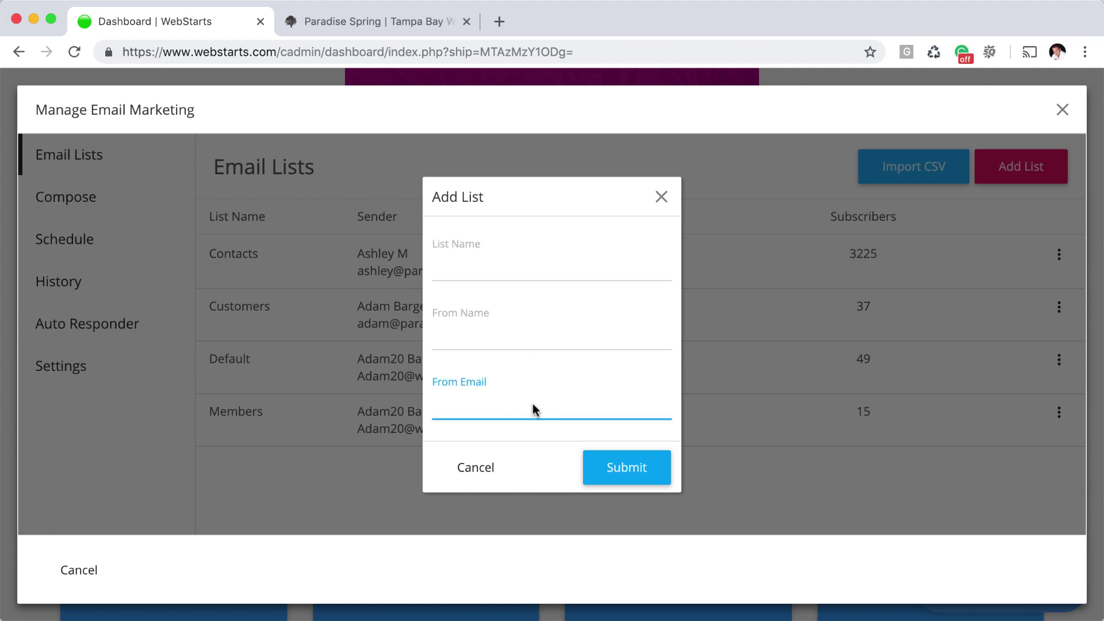
click(662, 198)
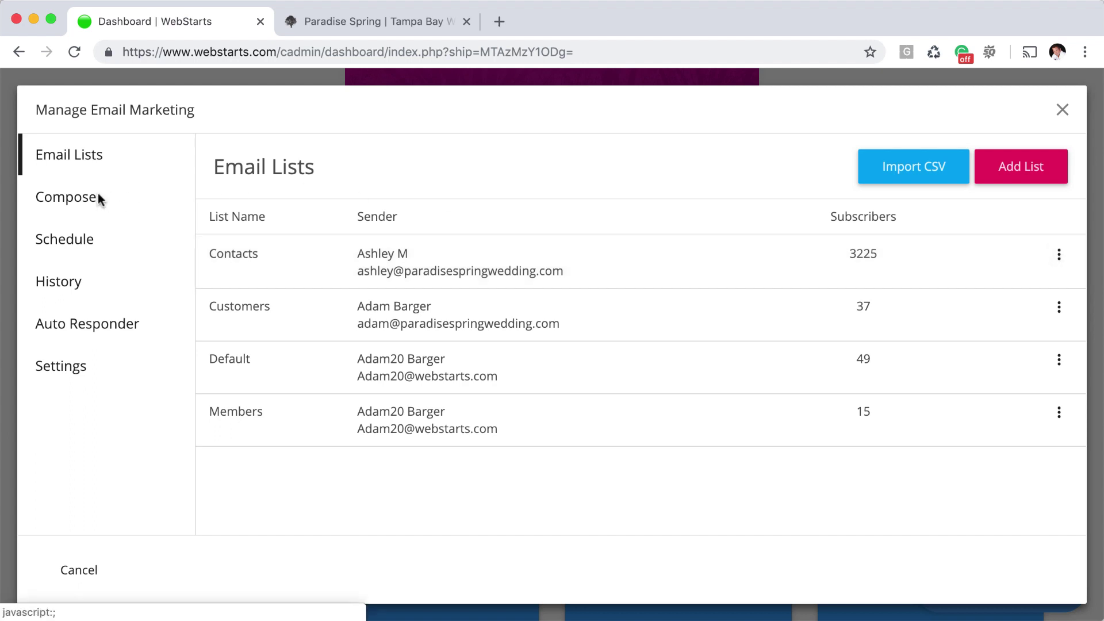
Start a new auto-responder, leaving Send To on Contacts, and focus the subject line.
click(126, 328)
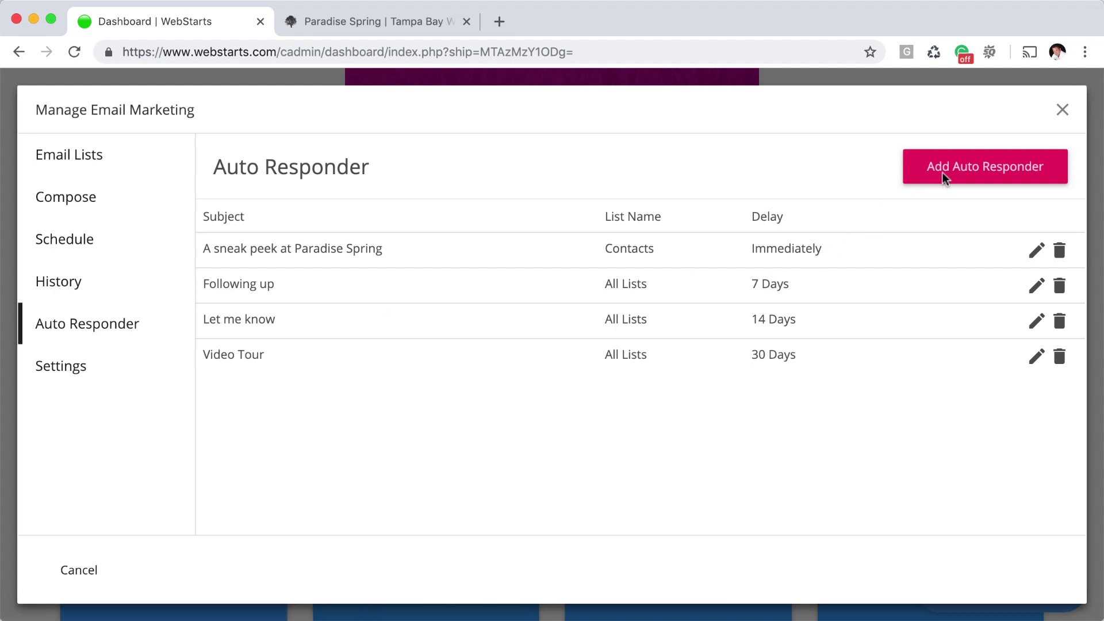
click(946, 171)
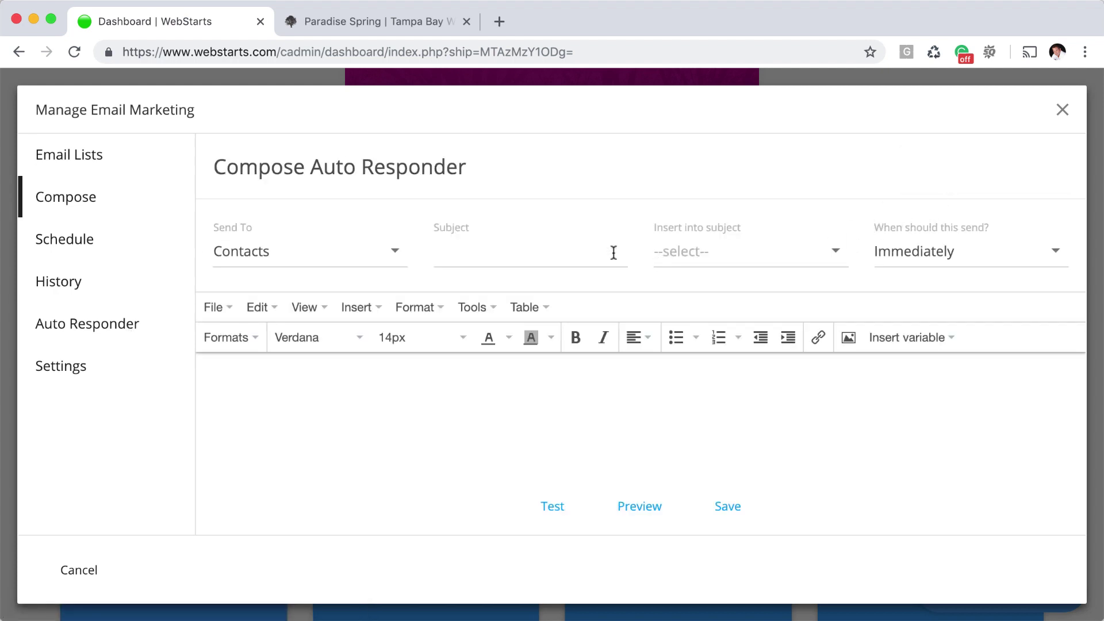
click(329, 254)
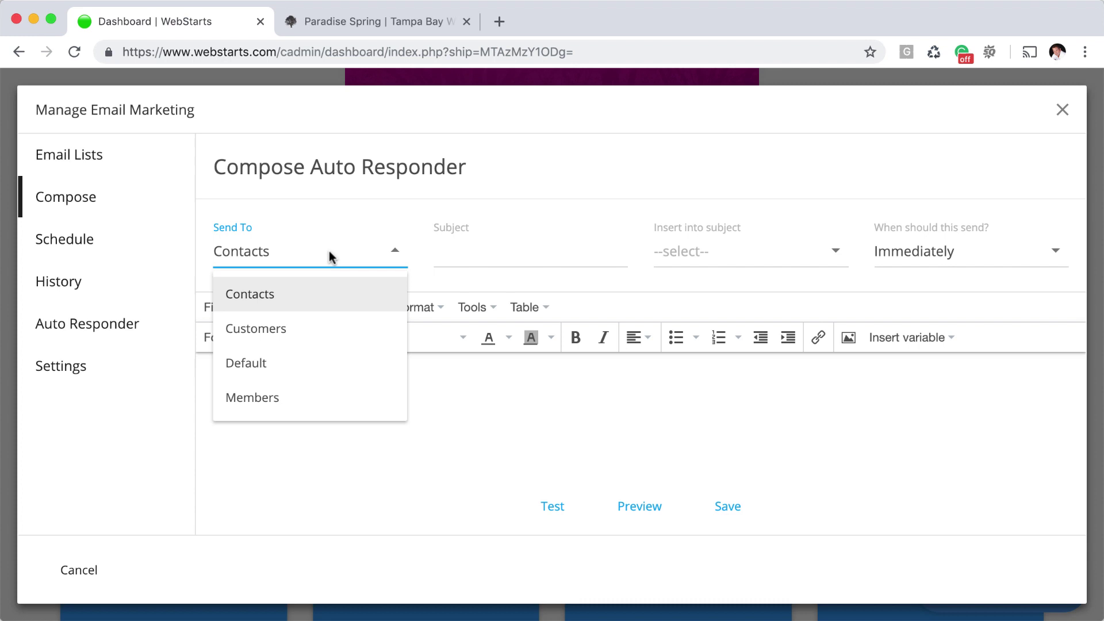
click(412, 198)
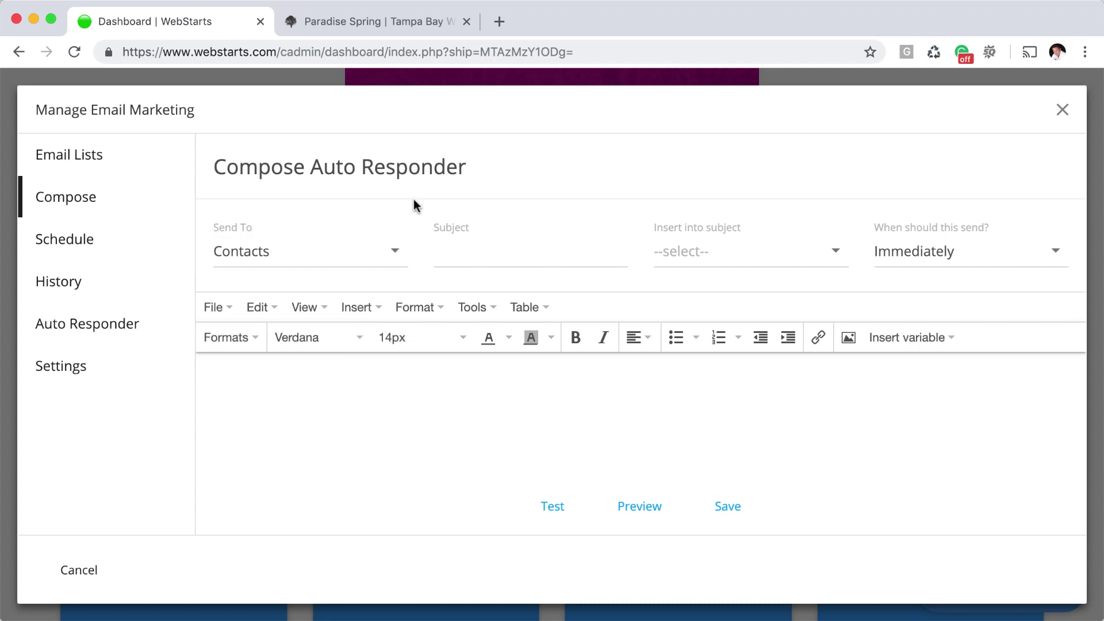
click(474, 261)
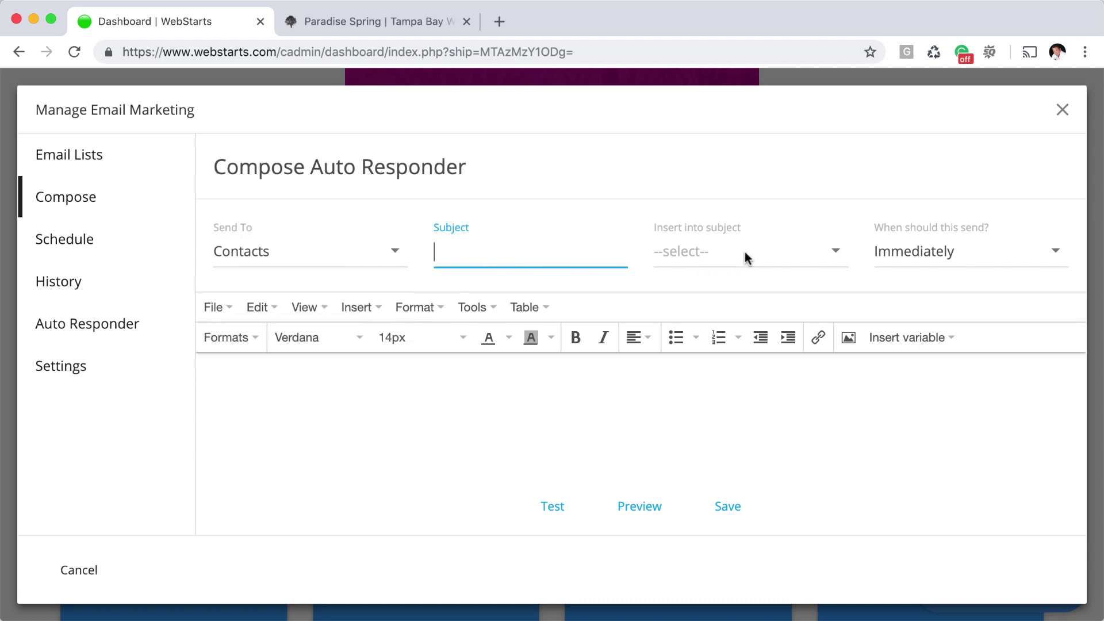
Keep the send delay at Immediately and place the caret in the blank message body.
click(955, 251)
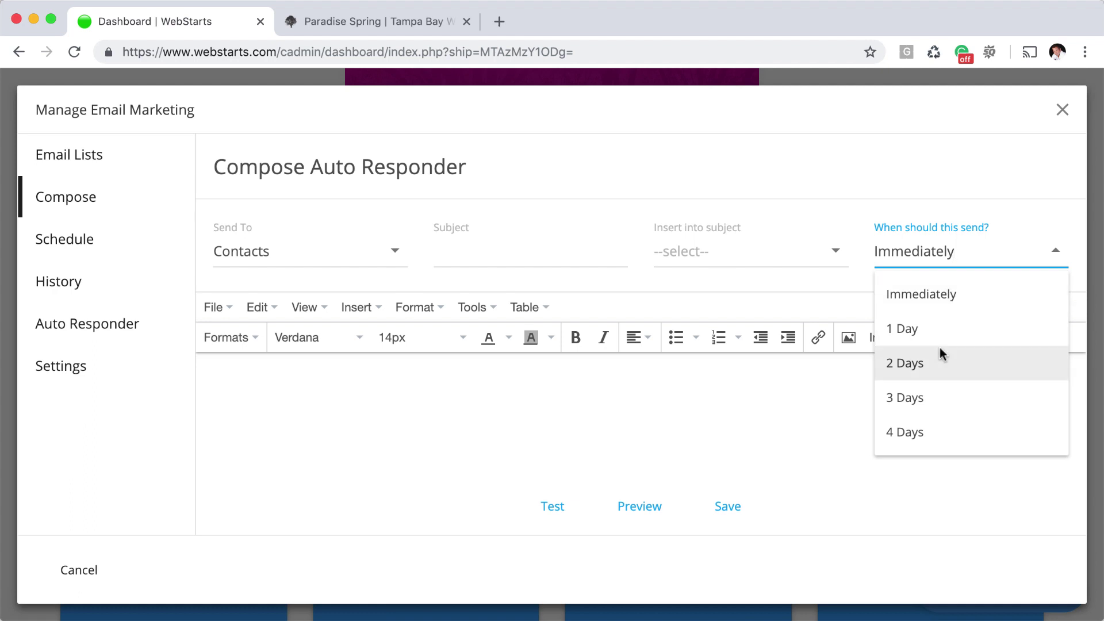
scroll(942, 409, down, 2)
scroll(942, 408, down, 1)
scroll(938, 420, up, 1)
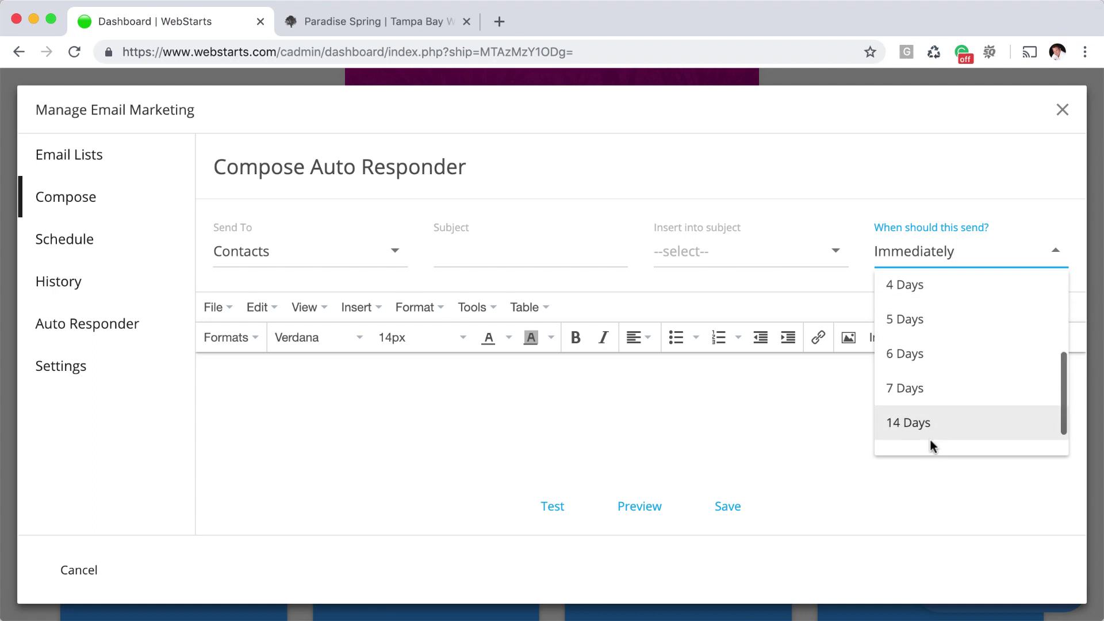
click(738, 428)
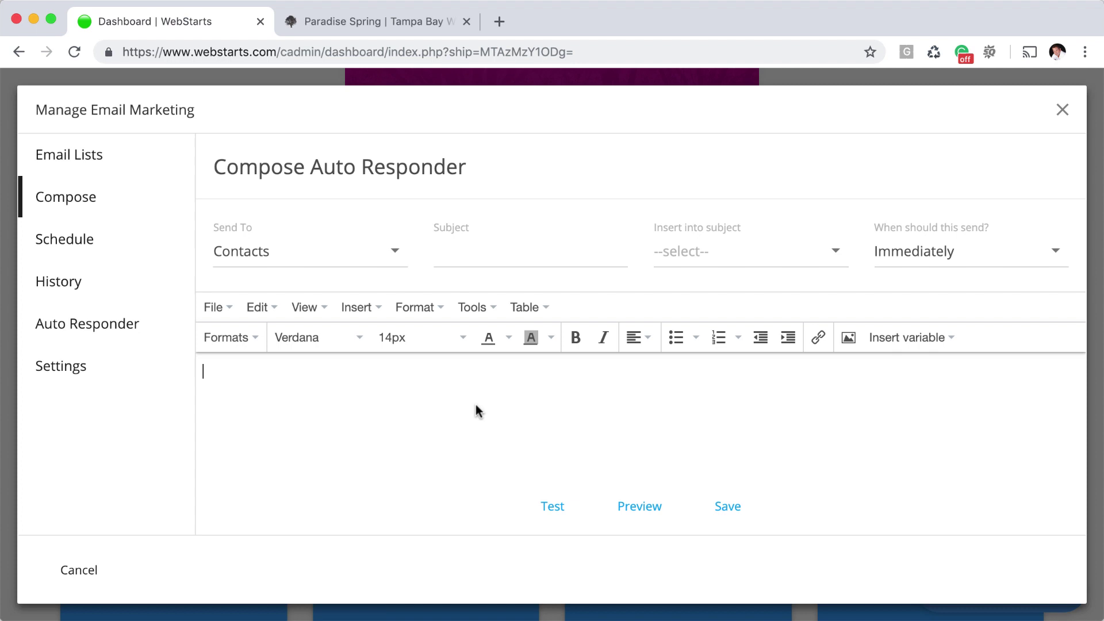
click(553, 397)
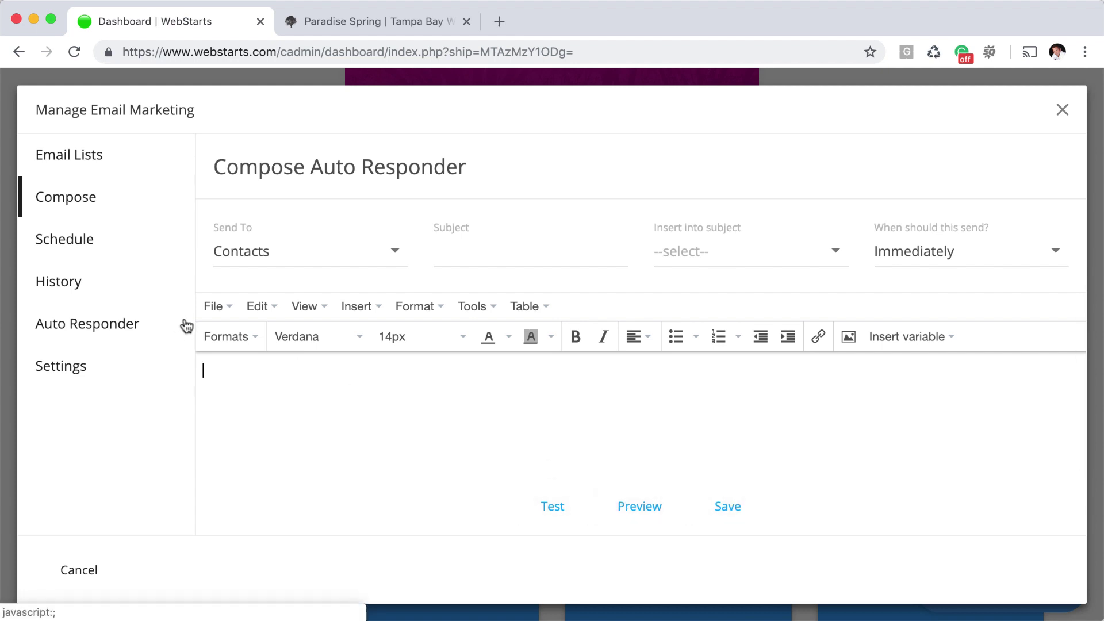
Review the 7-day 'Following up' auto-responder, then go back to the four-message auto-responder list.
click(121, 320)
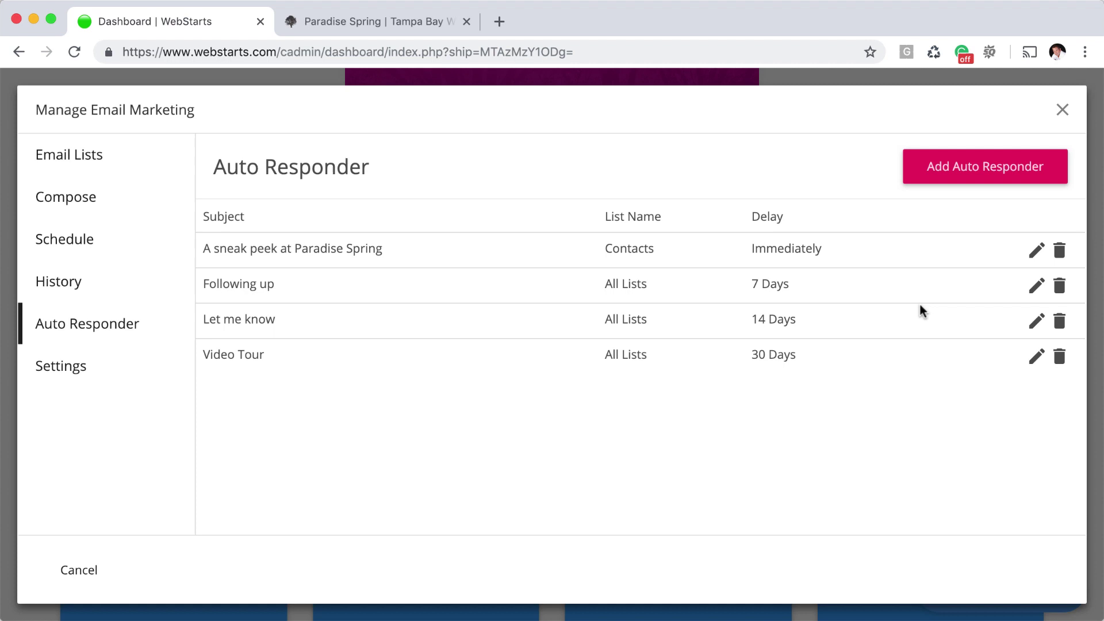
click(1035, 286)
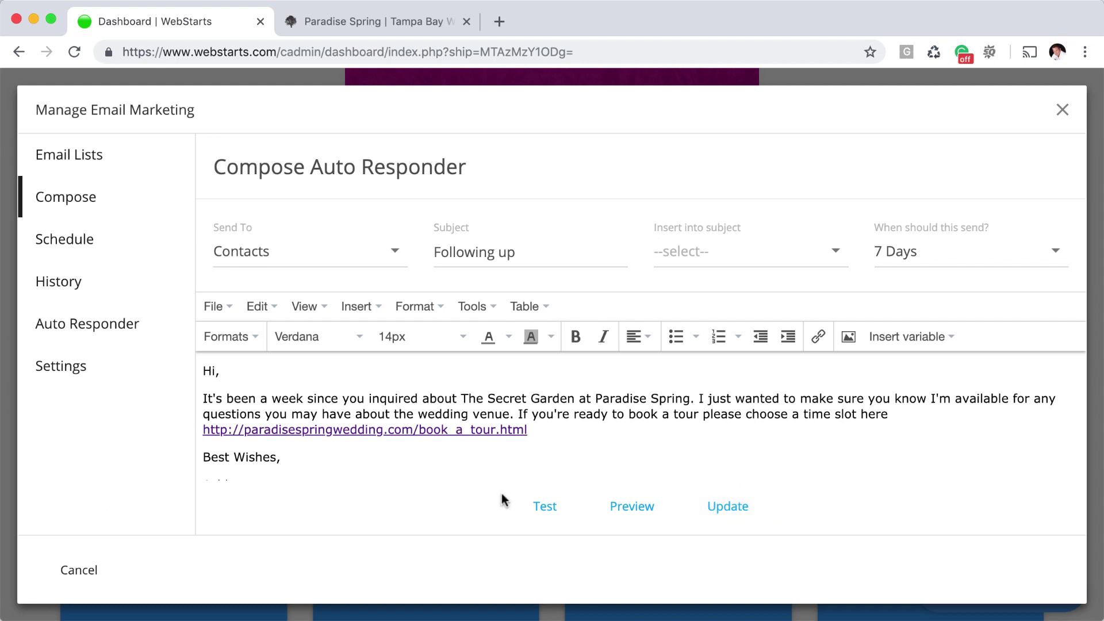
click(117, 322)
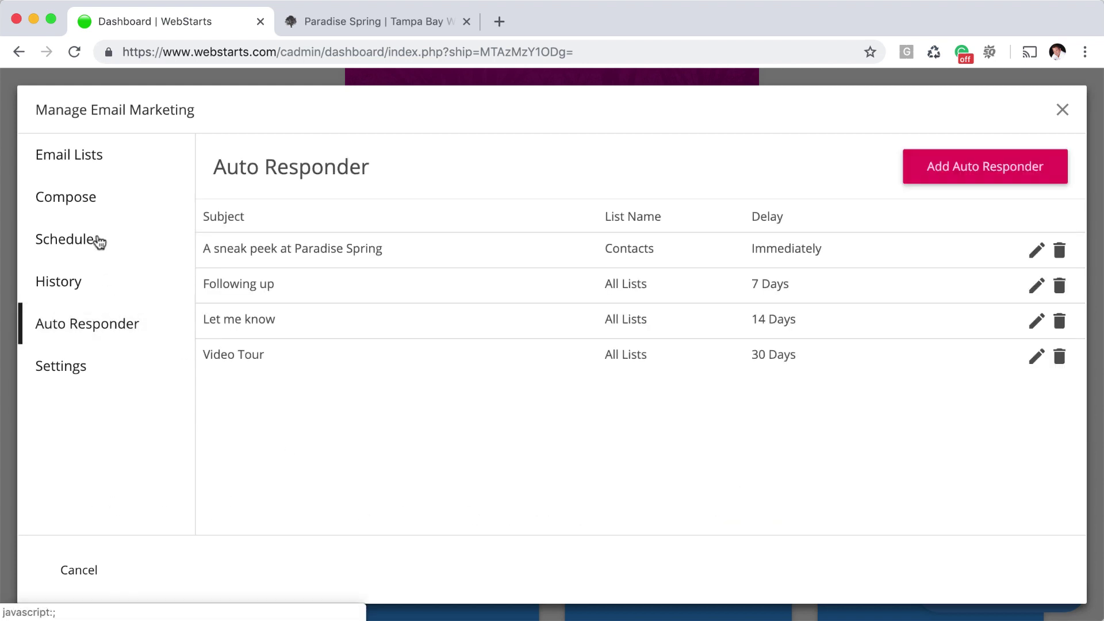
Look over a new regular email's recipients, subject and body, then check Schedule and sent History.
click(83, 203)
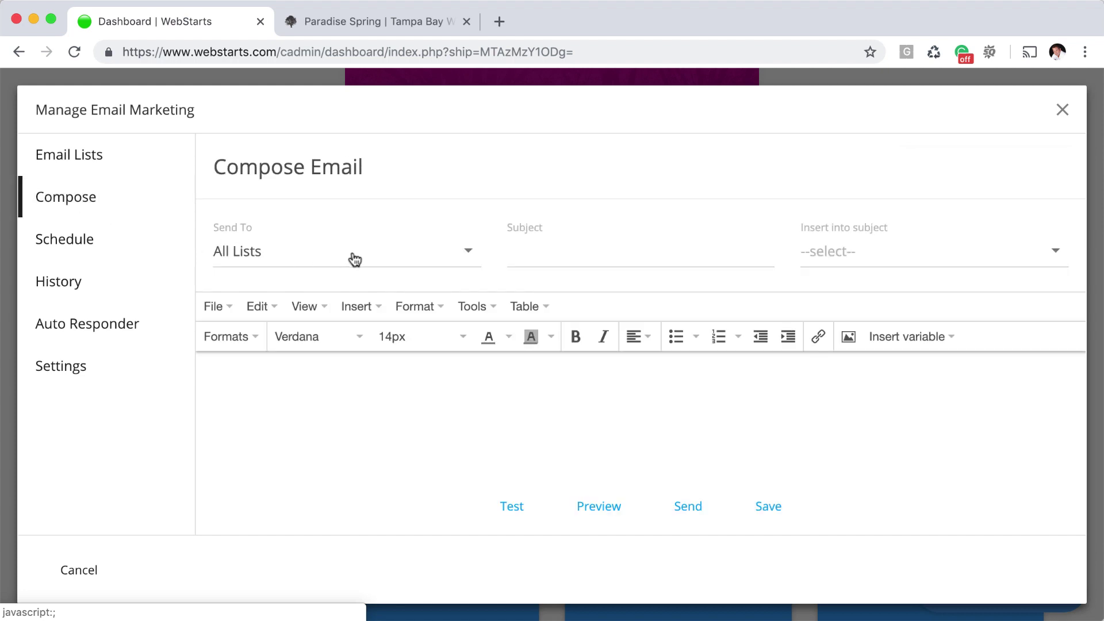
click(433, 256)
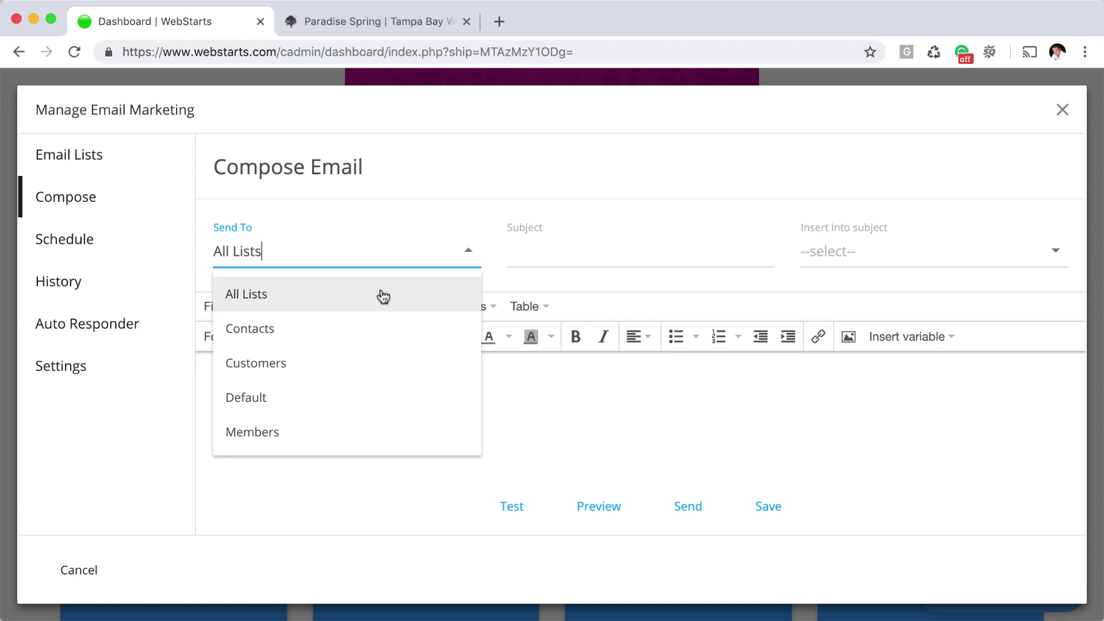
click(539, 246)
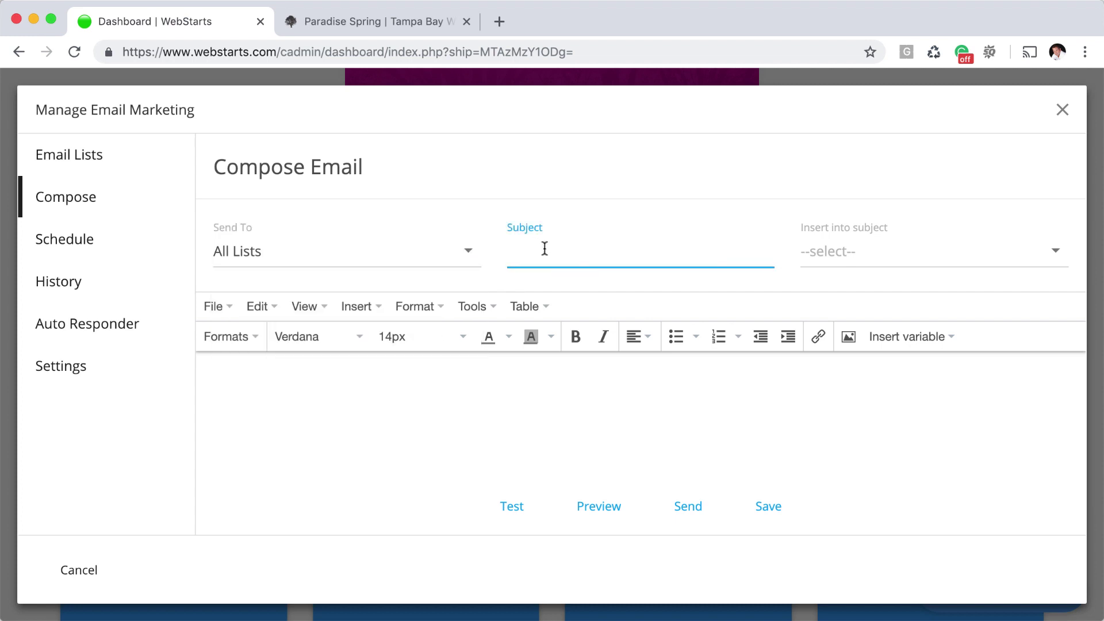
click(544, 413)
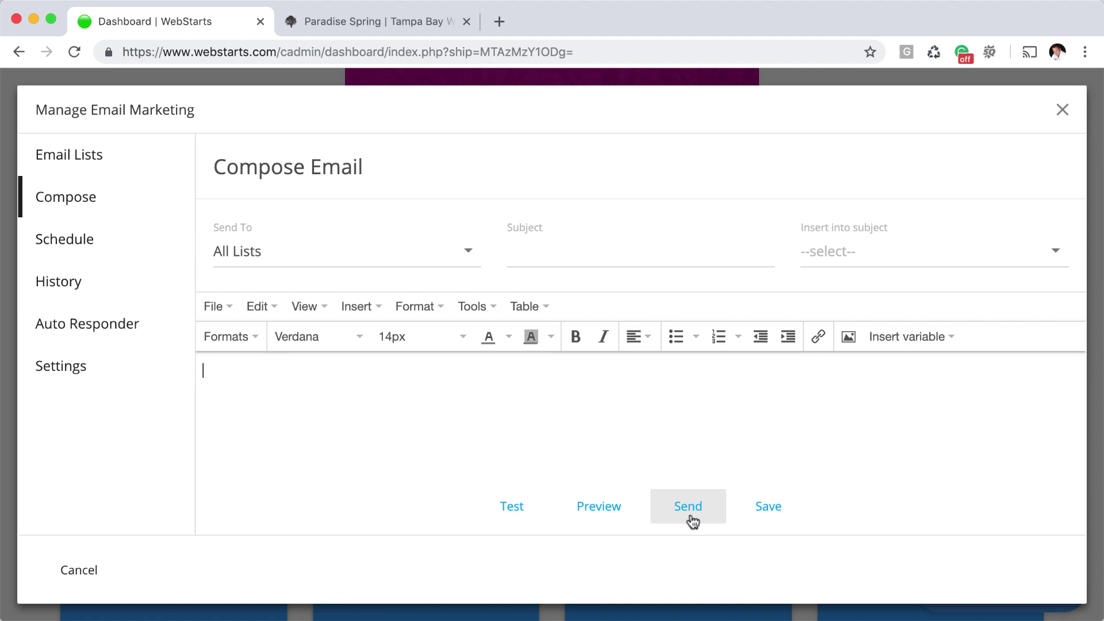
click(84, 242)
click(68, 285)
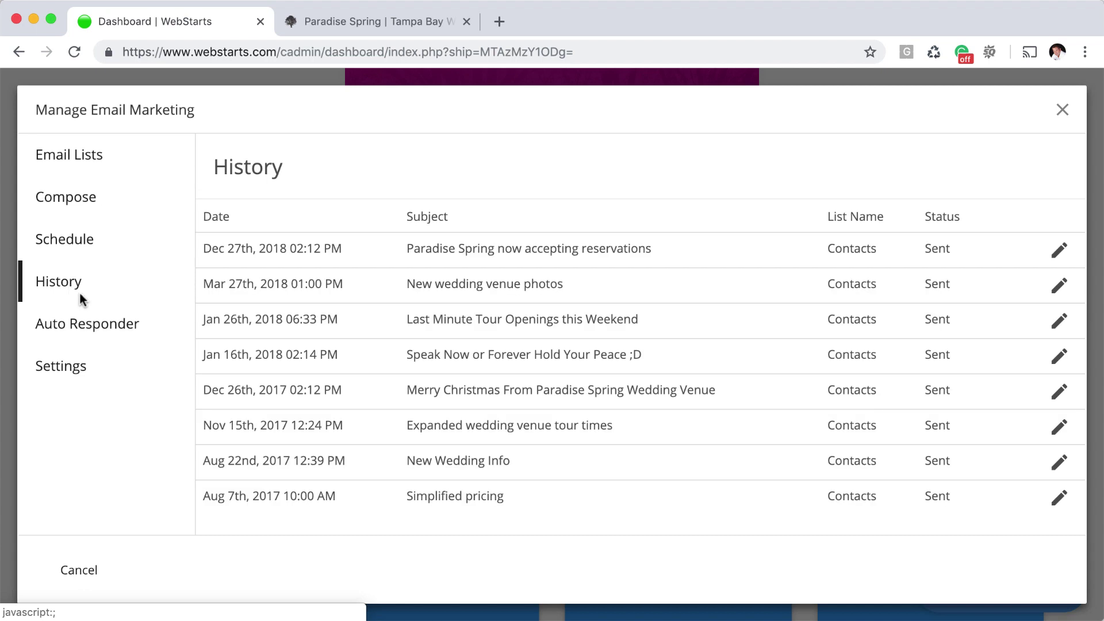
Browse the email Settings, Compose and Email Lists pages, ending on the Auto Responder list.
click(65, 357)
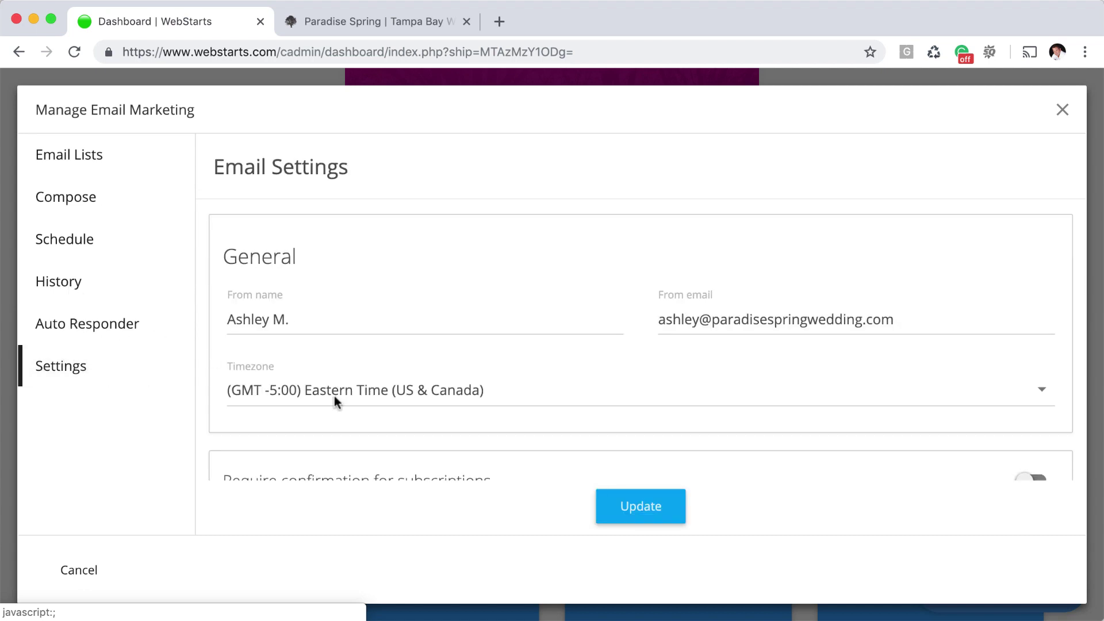
scroll(345, 400, down, 3)
scroll(343, 397, up, 3)
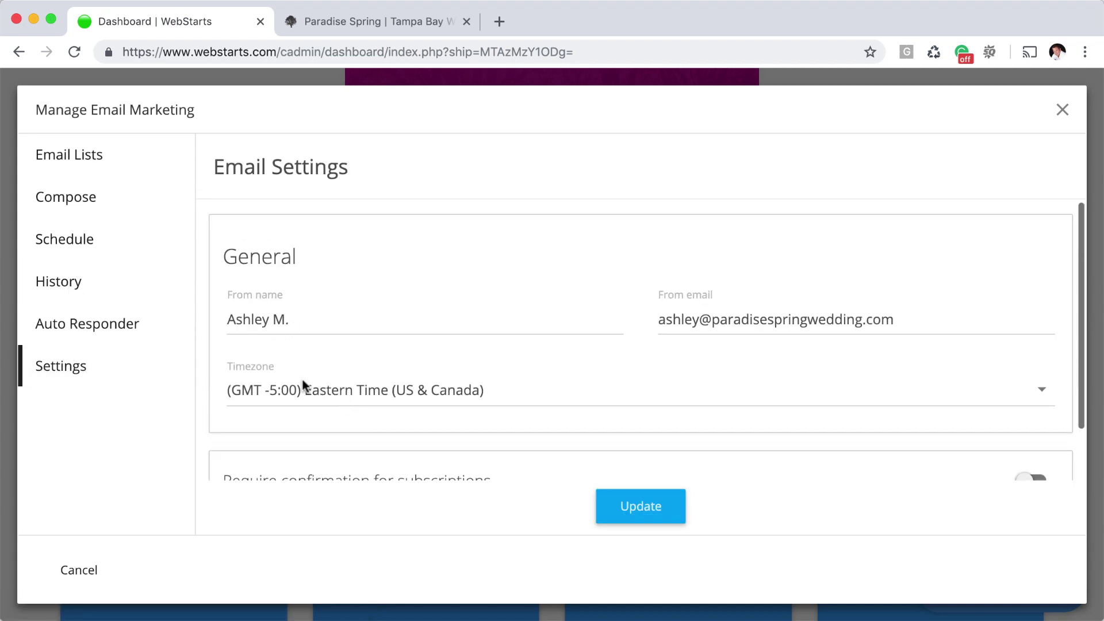
click(70, 204)
click(80, 151)
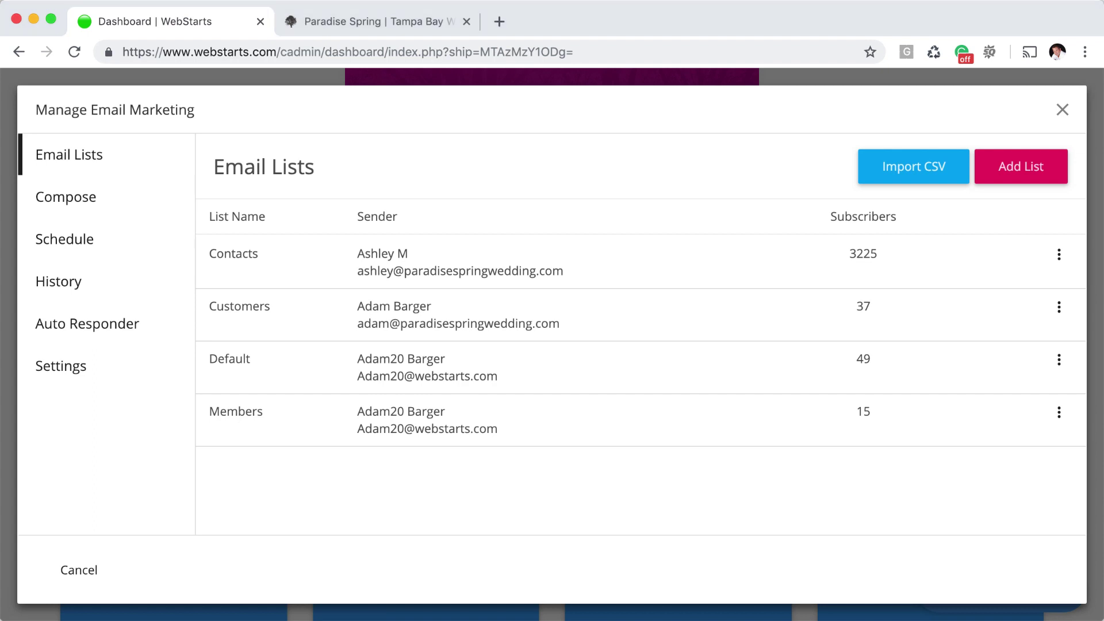
click(148, 331)
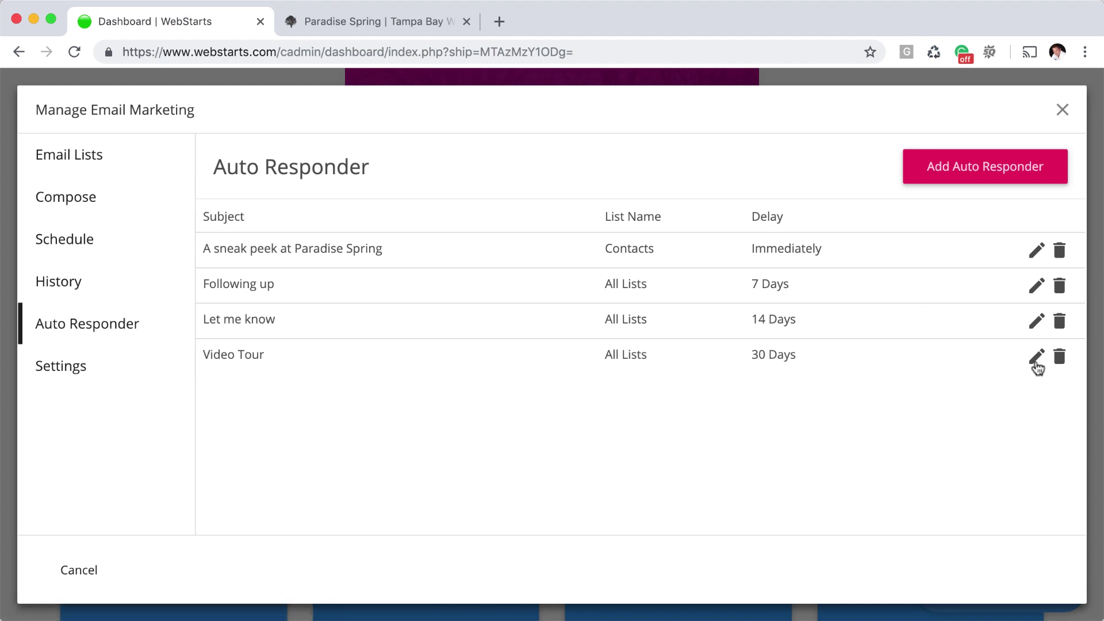
Open the 30-day 'Video Tour' auto-responder to Contacts in the composer.
click(1036, 358)
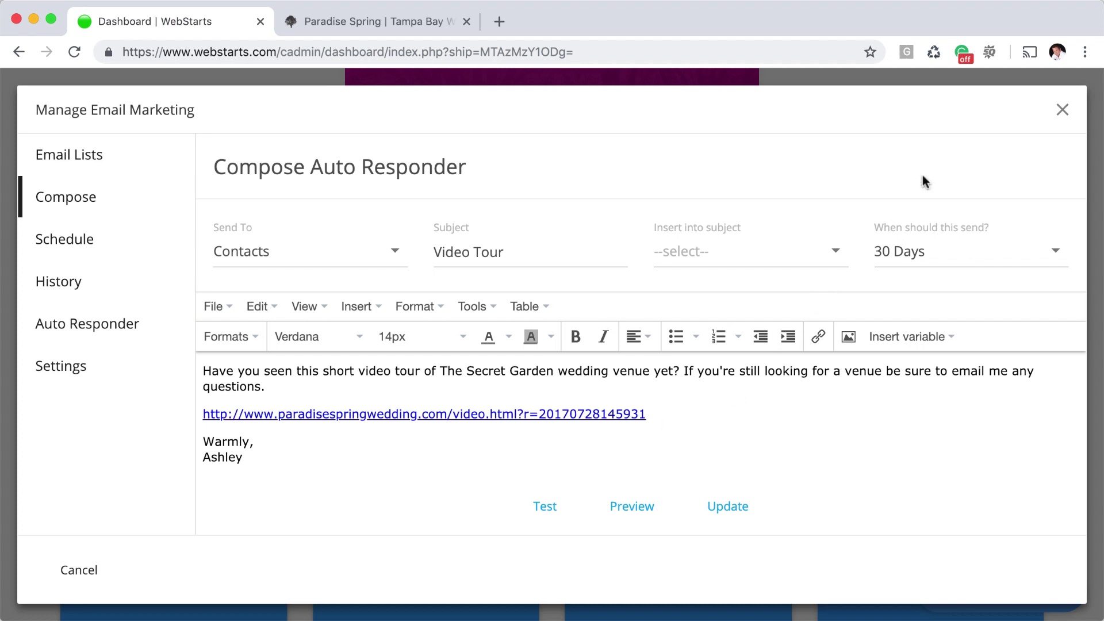
Go to Email Lists and view the subscribers of the Contacts list.
click(98, 161)
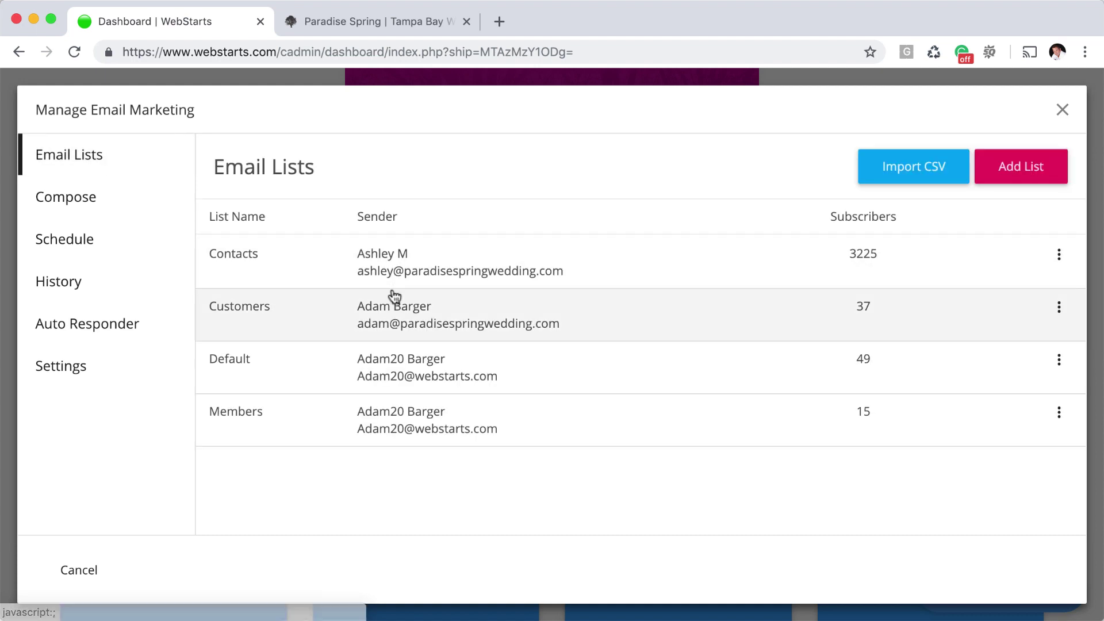
click(1068, 258)
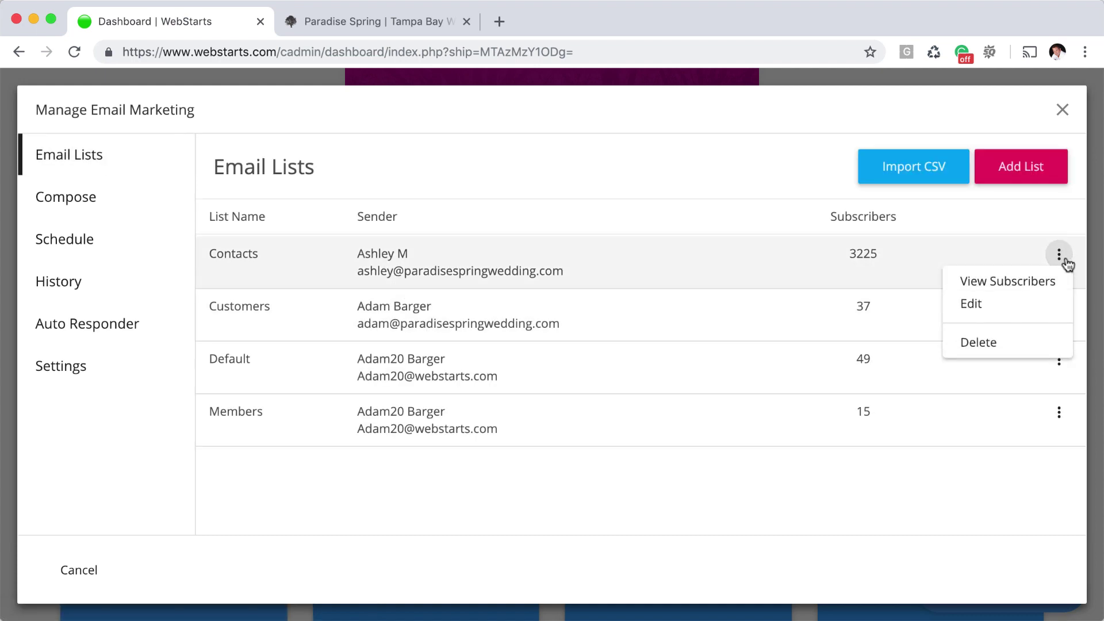
click(1046, 282)
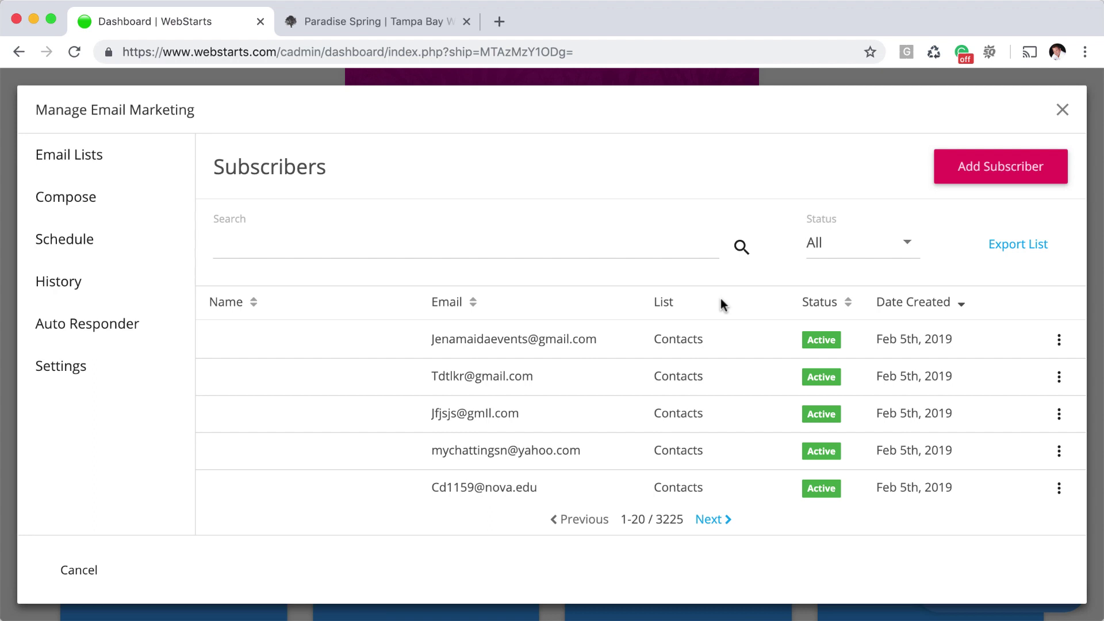
scroll(667, 418, down, 1)
click(682, 249)
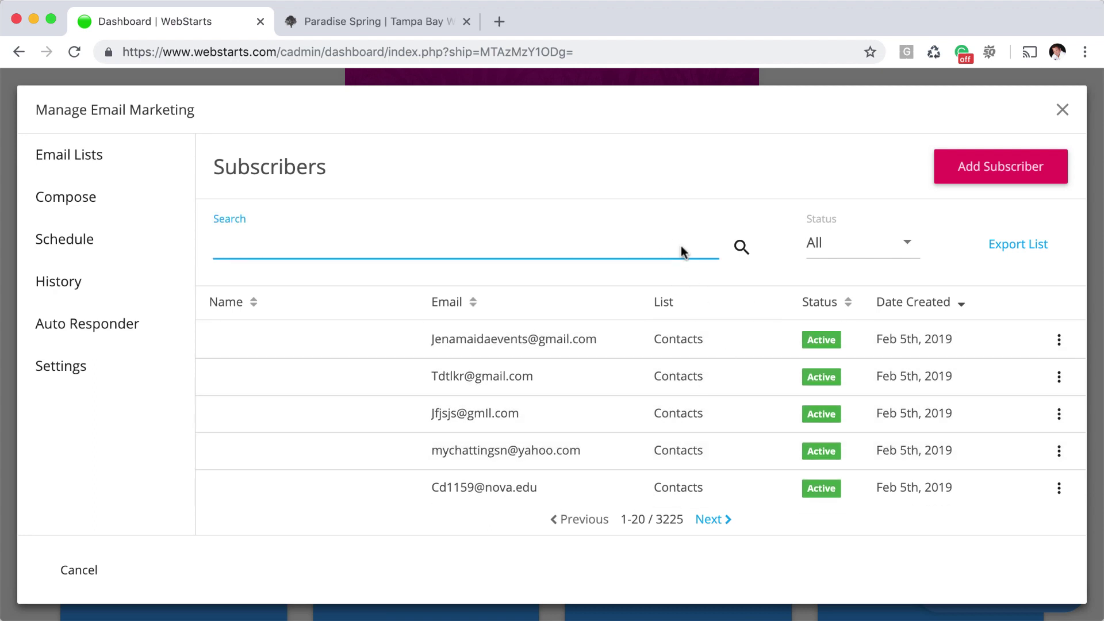
Inspect the first subscriber's details and list memberships, closing without changes.
click(1064, 344)
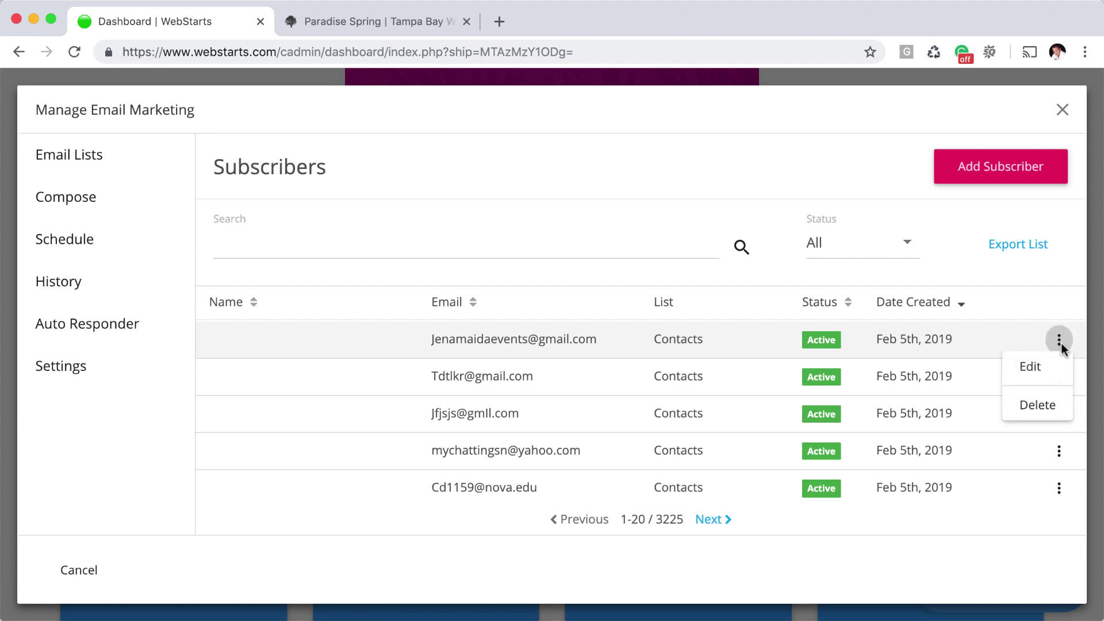
click(1029, 367)
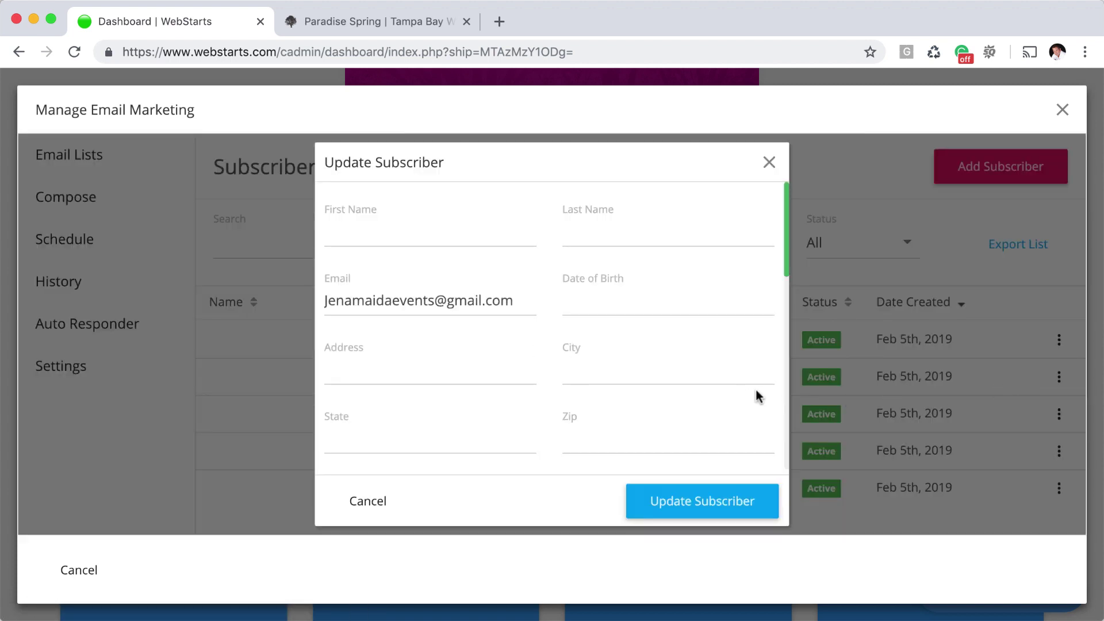
scroll(518, 419, down, 5)
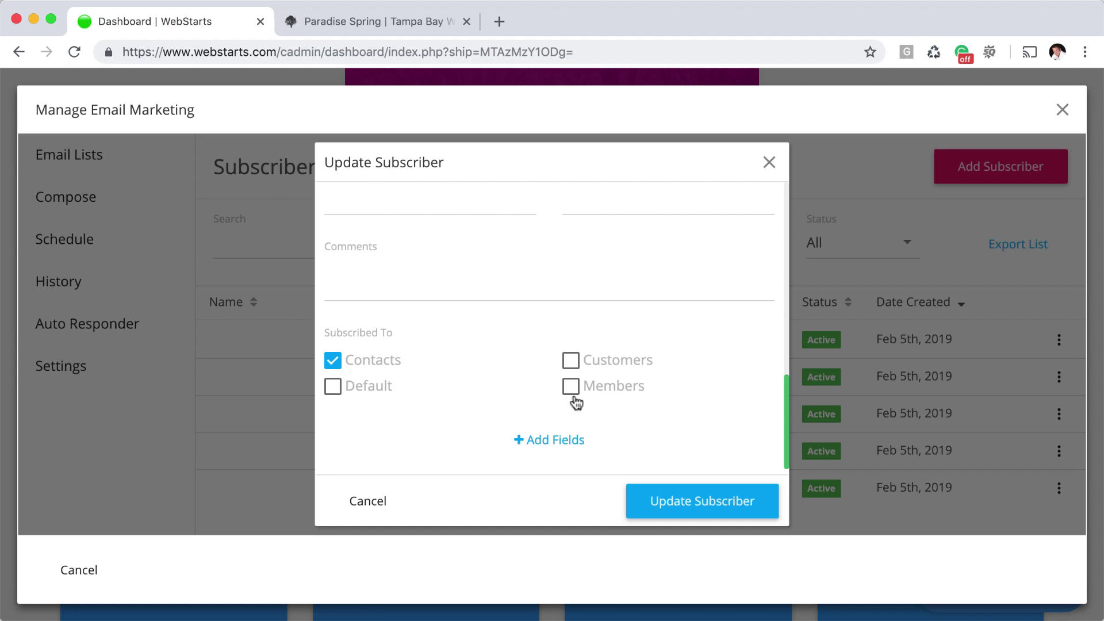
click(769, 164)
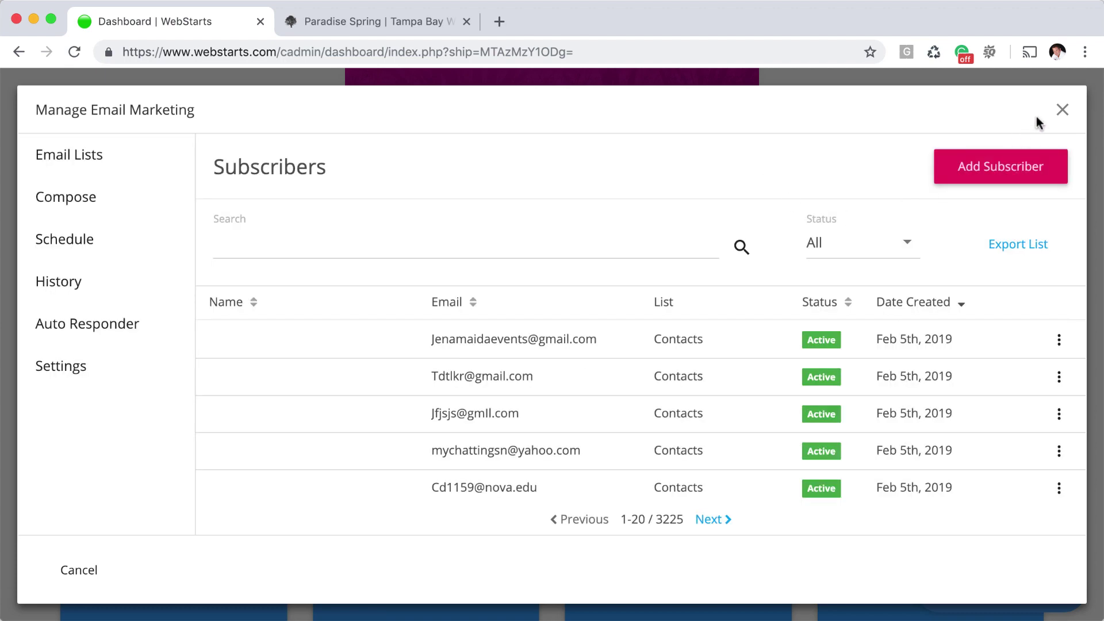
Close the email marketing manager and return to the site dashboard.
click(1062, 109)
scroll(971, 223, down, 7)
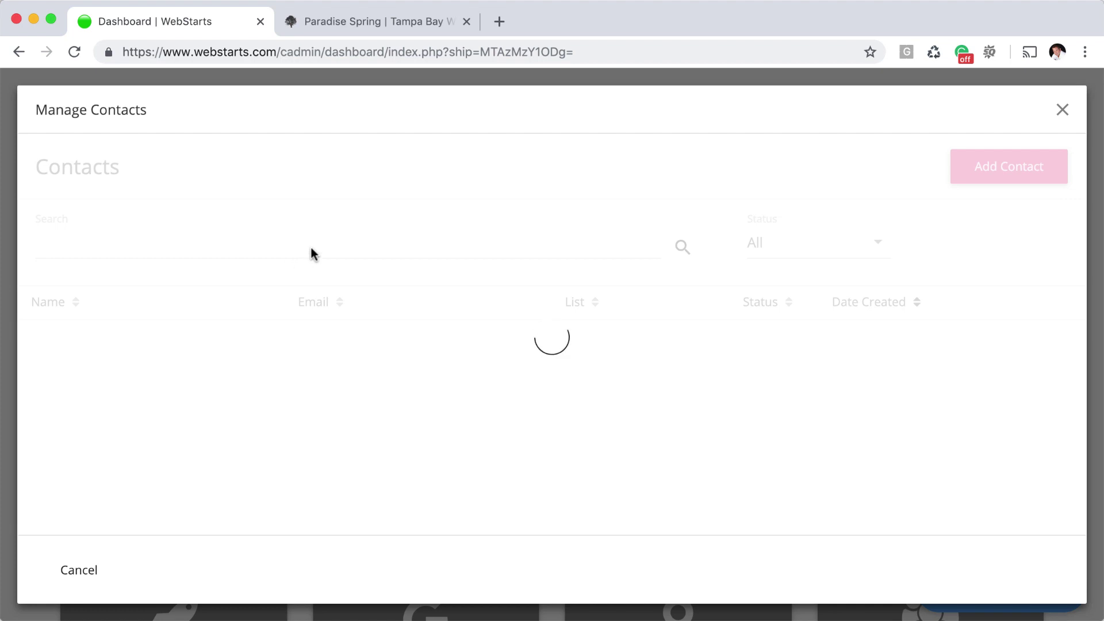
scroll(564, 333, down, 2)
scroll(567, 352, up, 3)
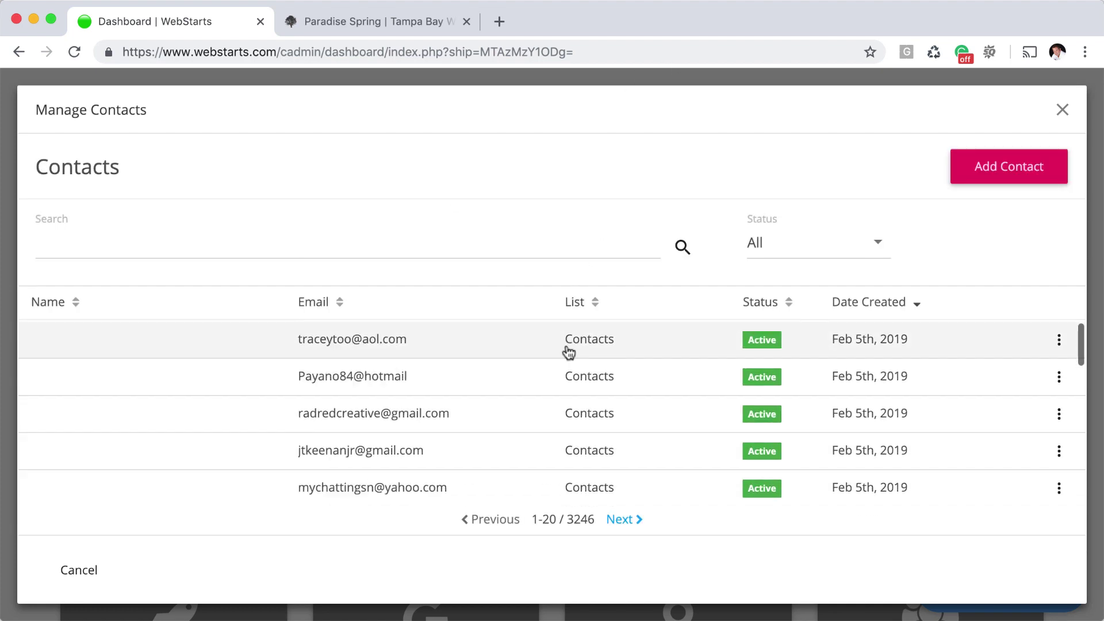
Review the top contact's Subscribed To lists, then close the form without changes.
click(544, 356)
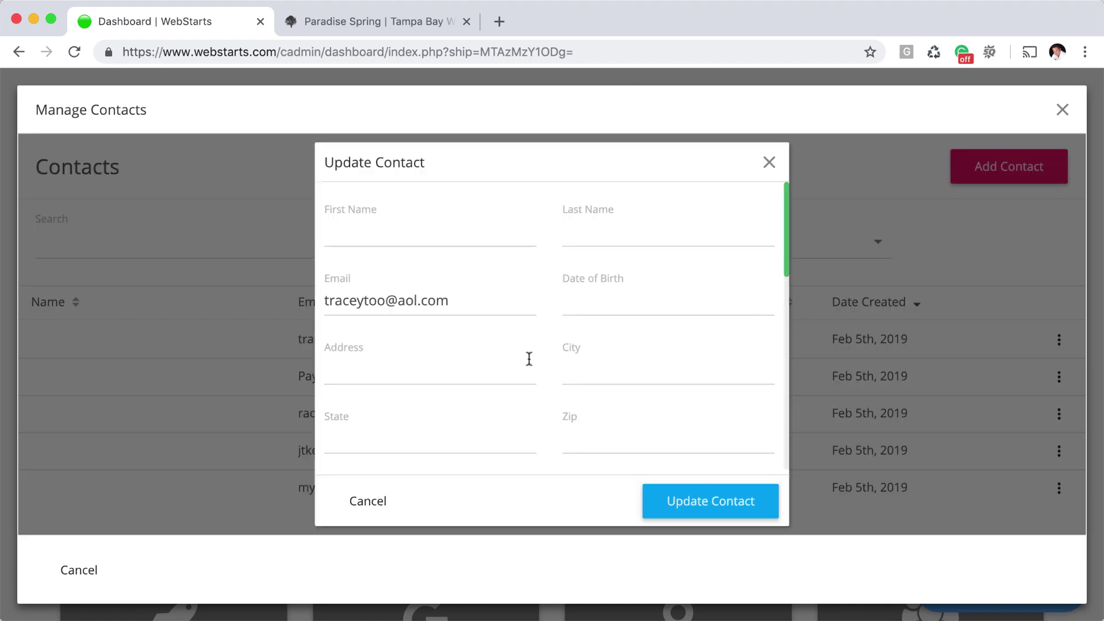
click(459, 232)
scroll(621, 422, down, 7)
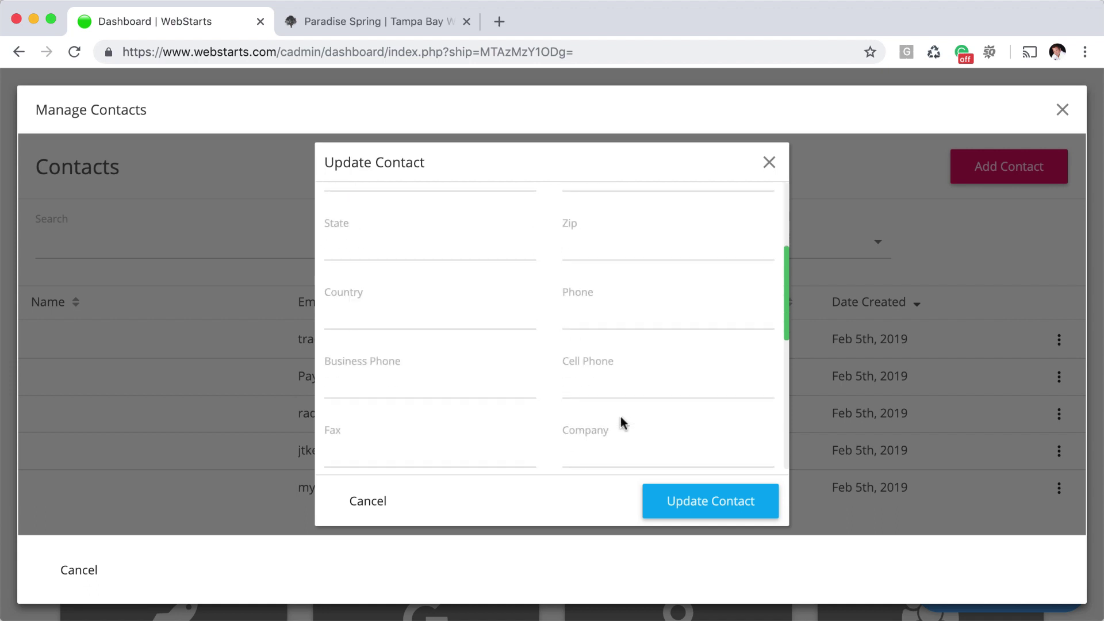
scroll(621, 422, down, 3)
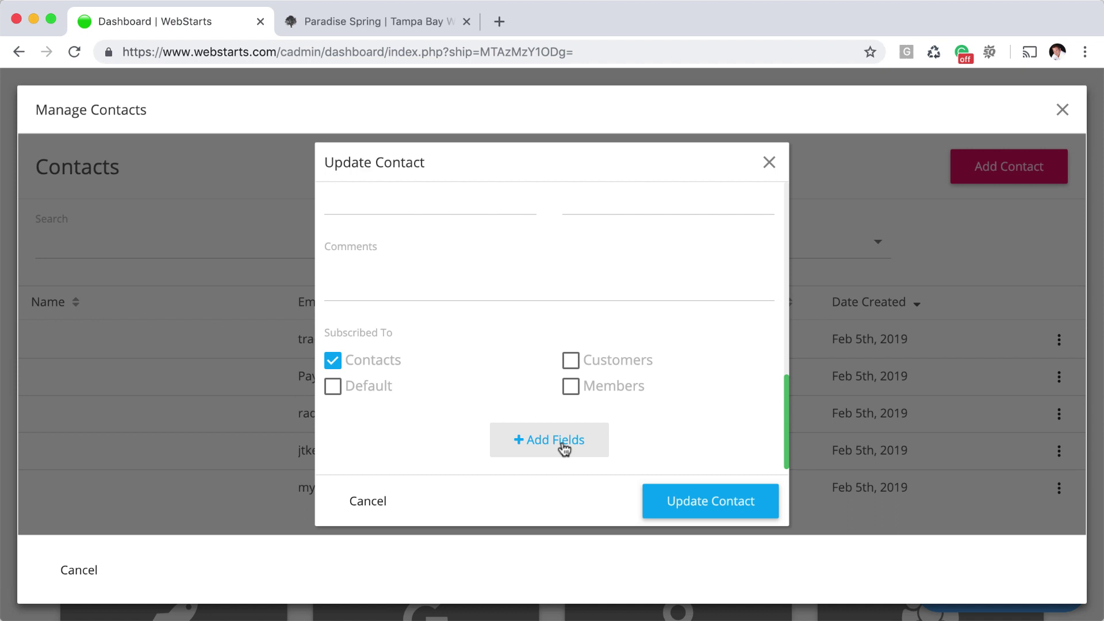
click(769, 163)
click(1062, 109)
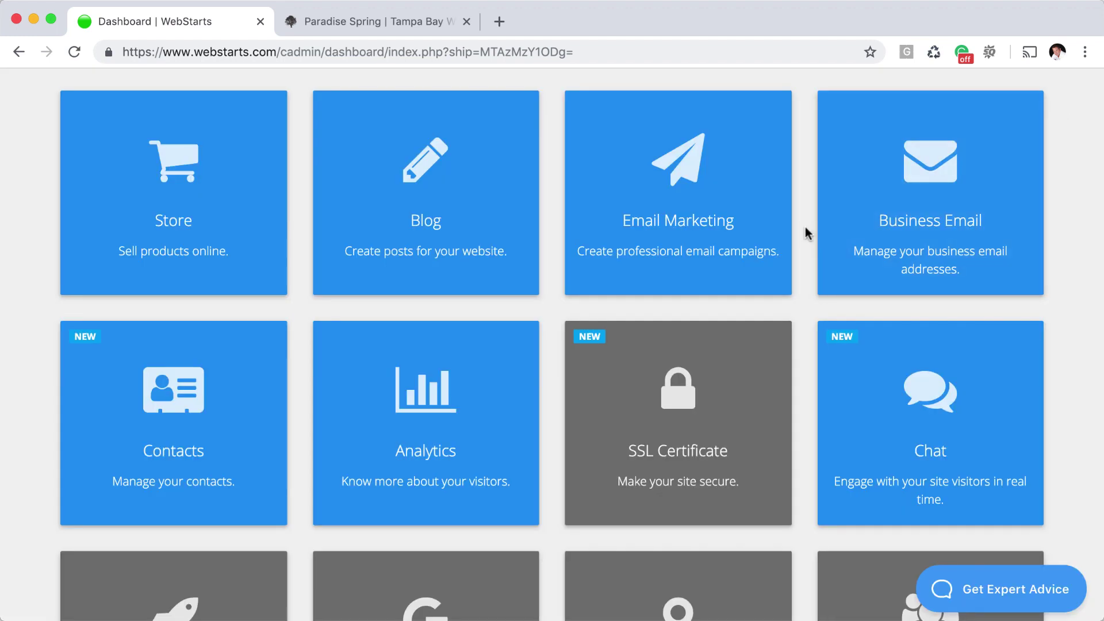
scroll(805, 226, up, 6)
scroll(807, 235, up, 4)
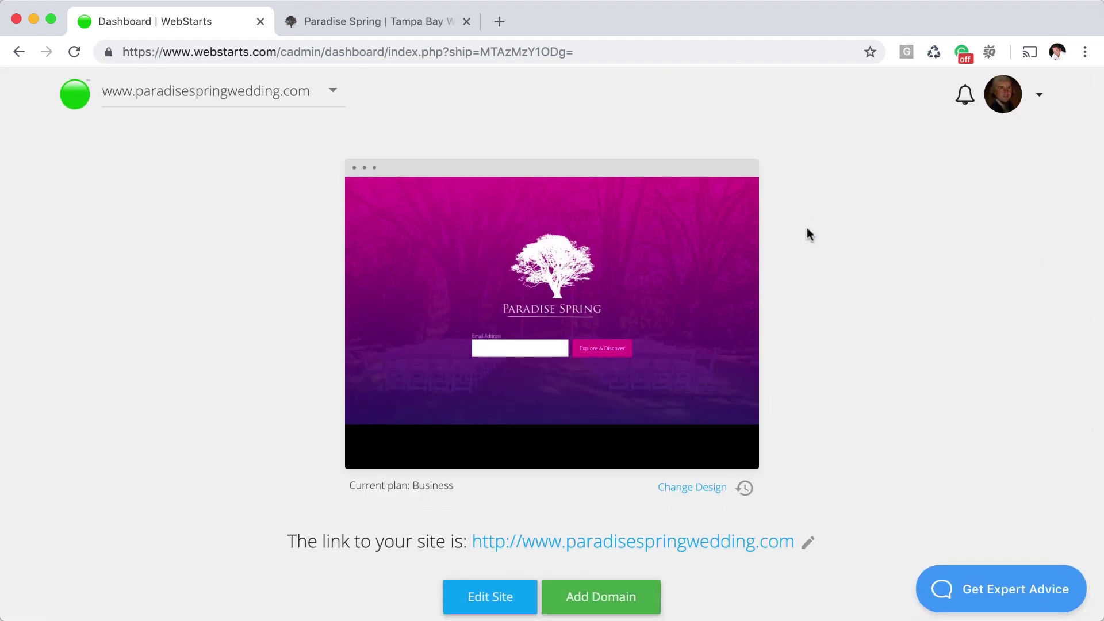
scroll(805, 260, down, 10)
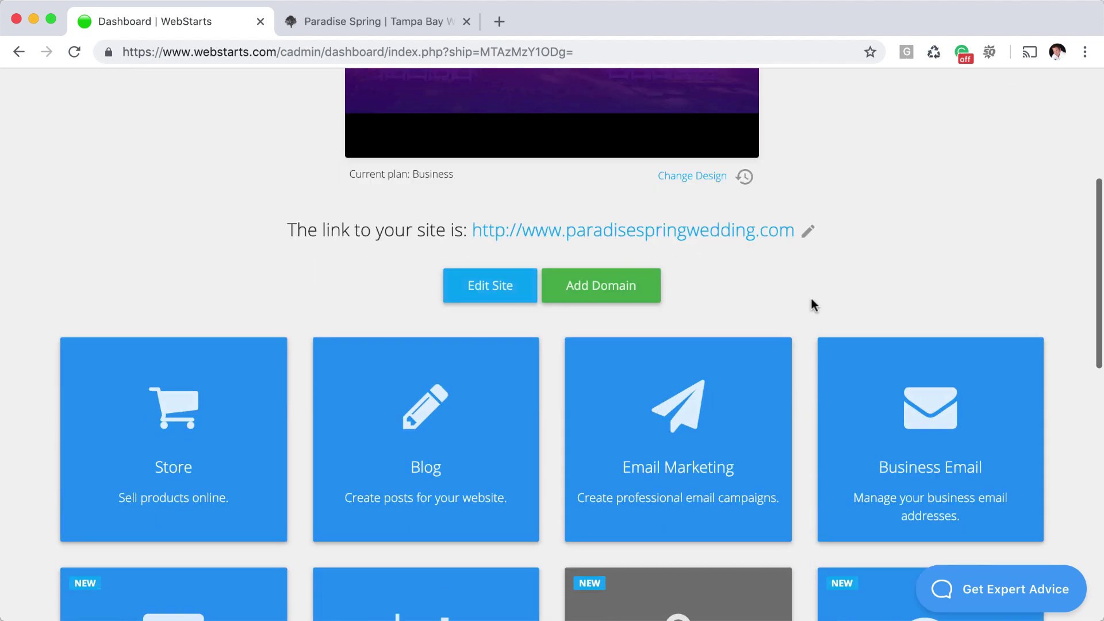
scroll(811, 303, up, 10)
scroll(812, 305, down, 1)
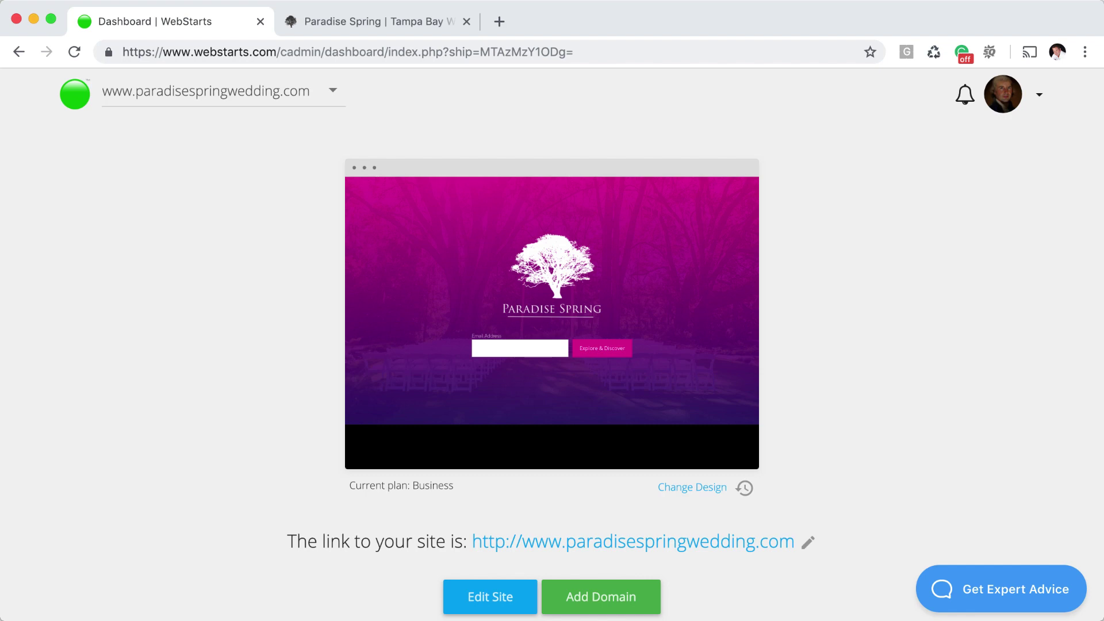
scroll(717, 313, down, 10)
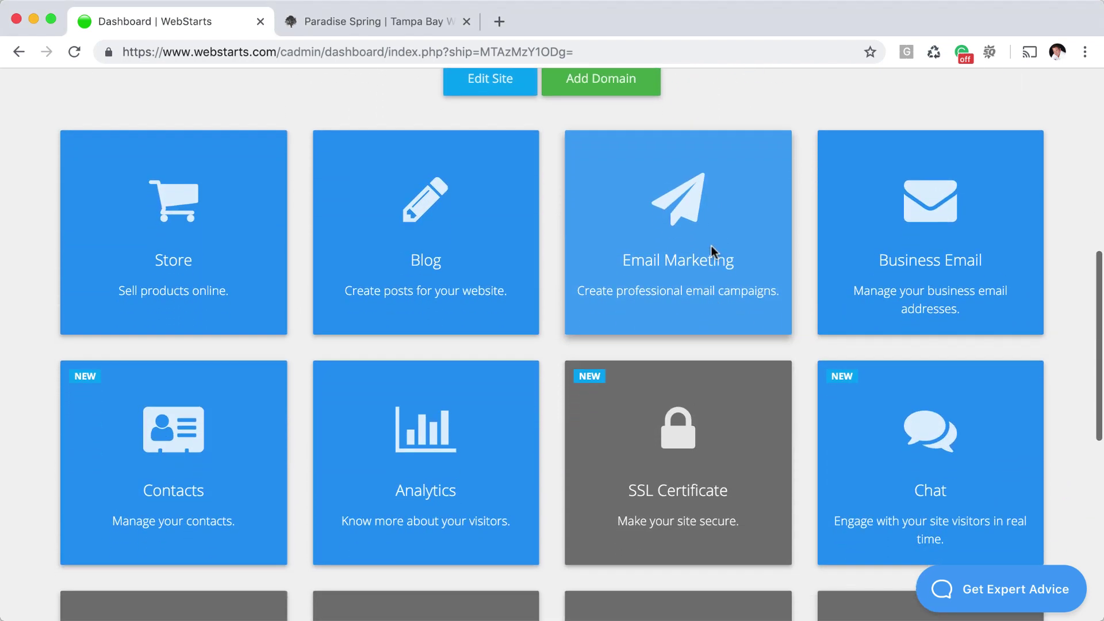
Open Email Marketing and view the Contacts list's subscribers.
click(712, 247)
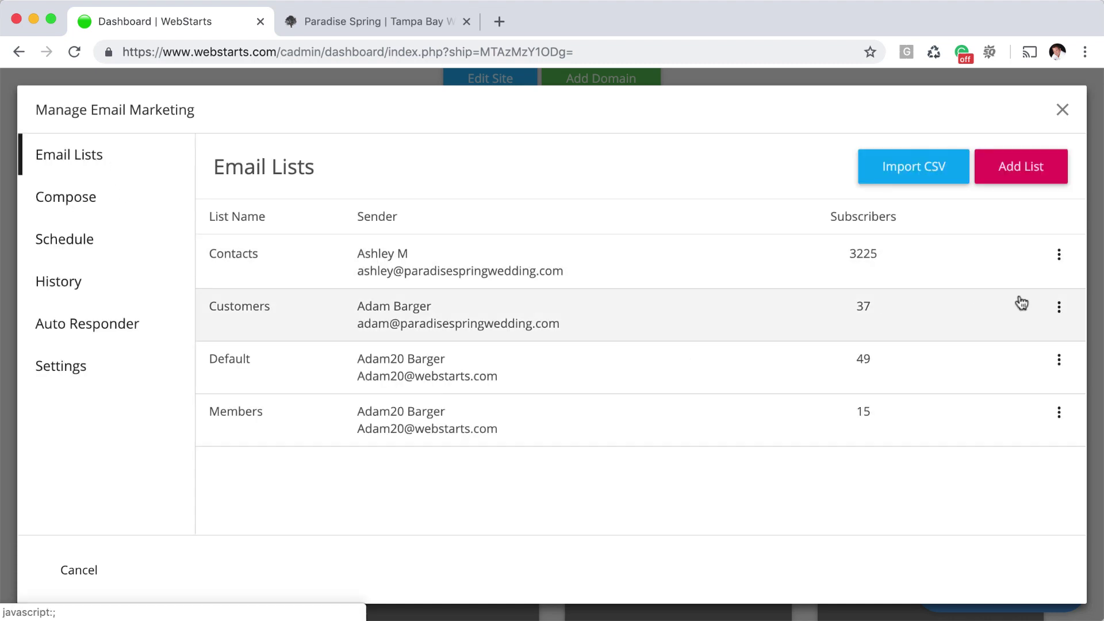
click(1058, 257)
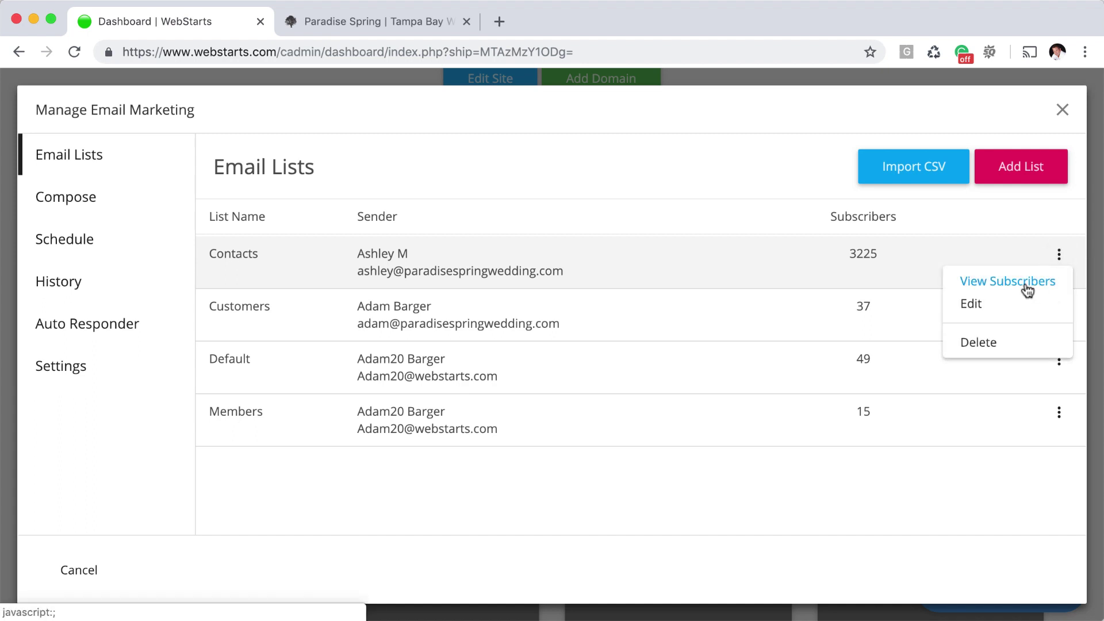
click(1028, 291)
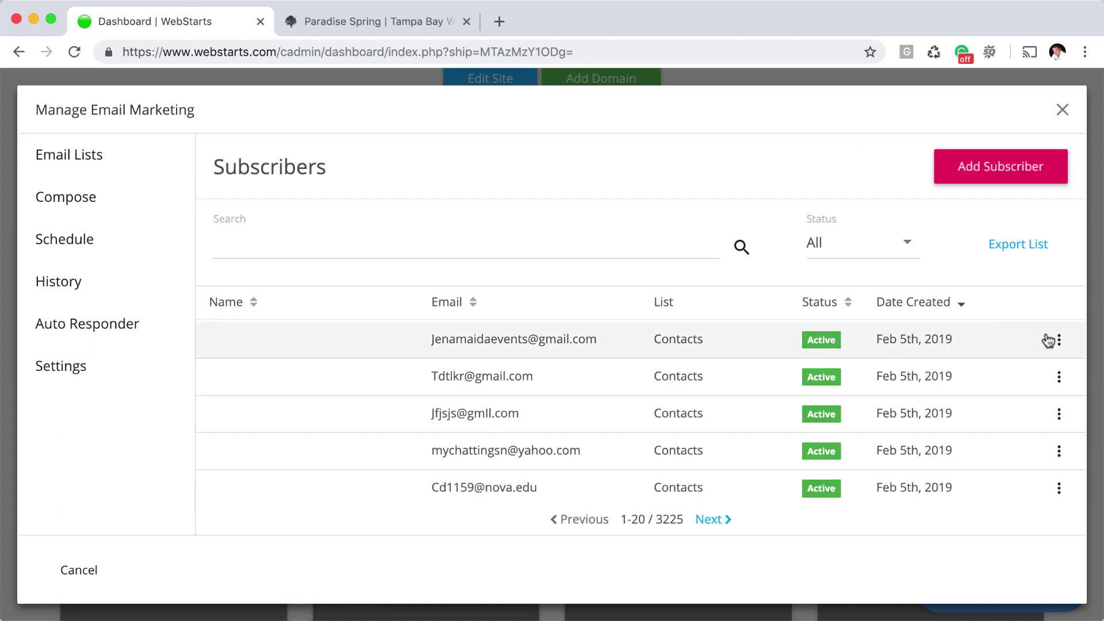
Inspect the first subscriber's details, then close the form without changes.
click(1056, 340)
click(1030, 365)
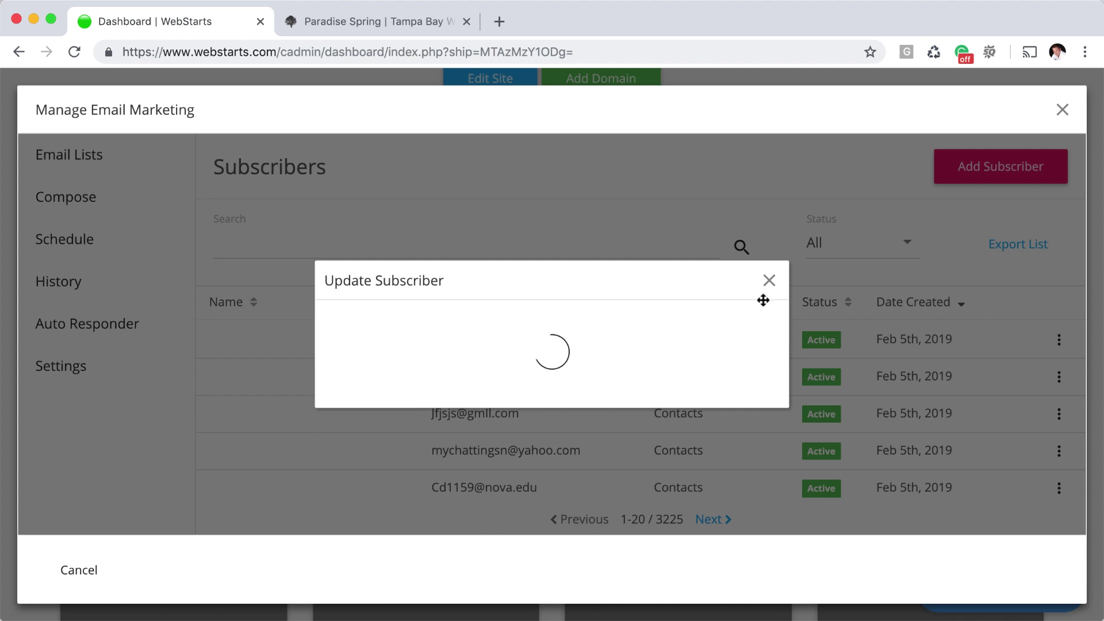
scroll(654, 390, down, 8)
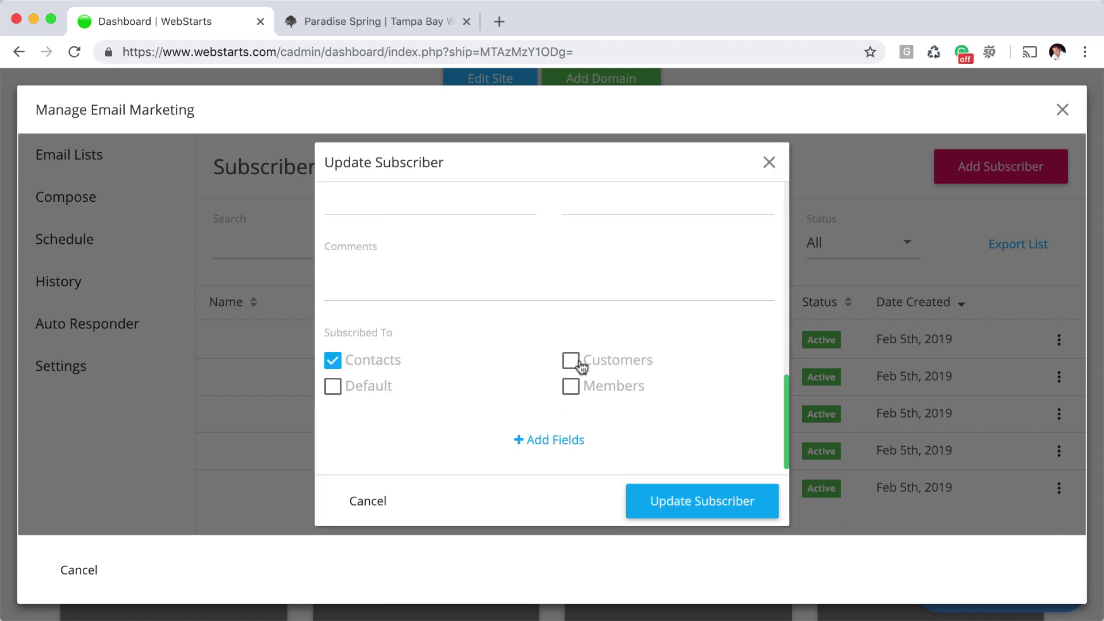
click(770, 167)
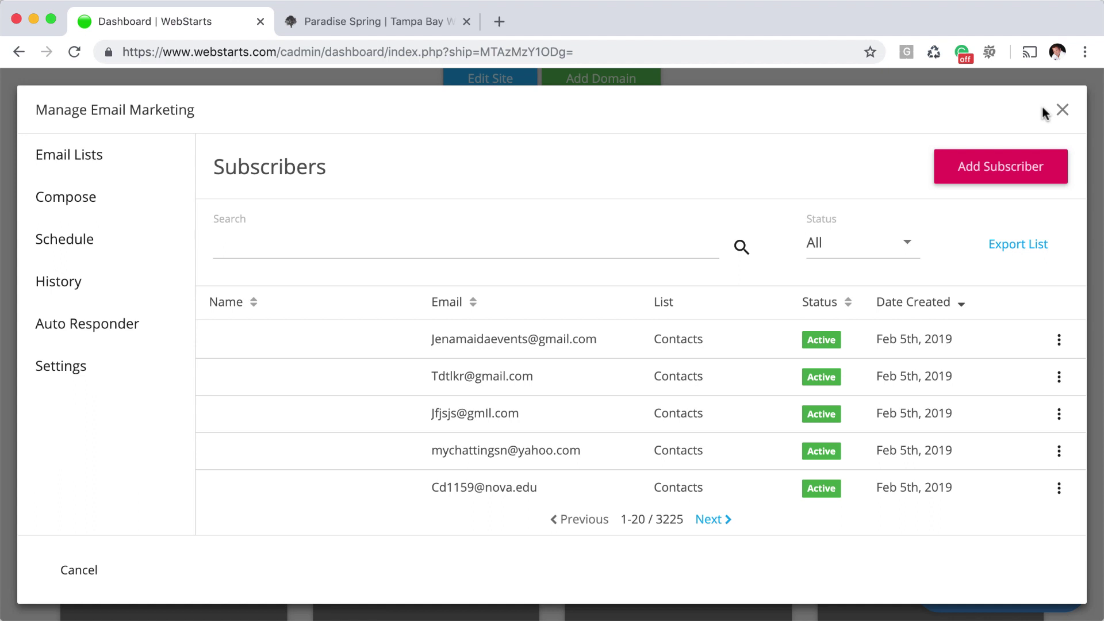
Start a new email with Send To set to the Customers list.
click(82, 197)
click(265, 250)
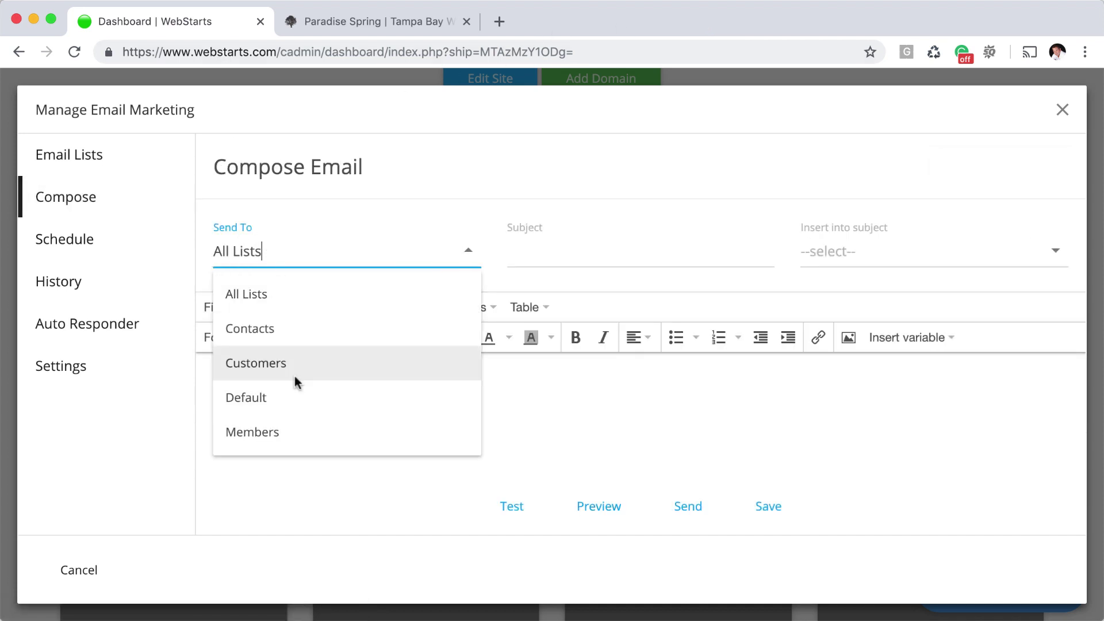
click(296, 375)
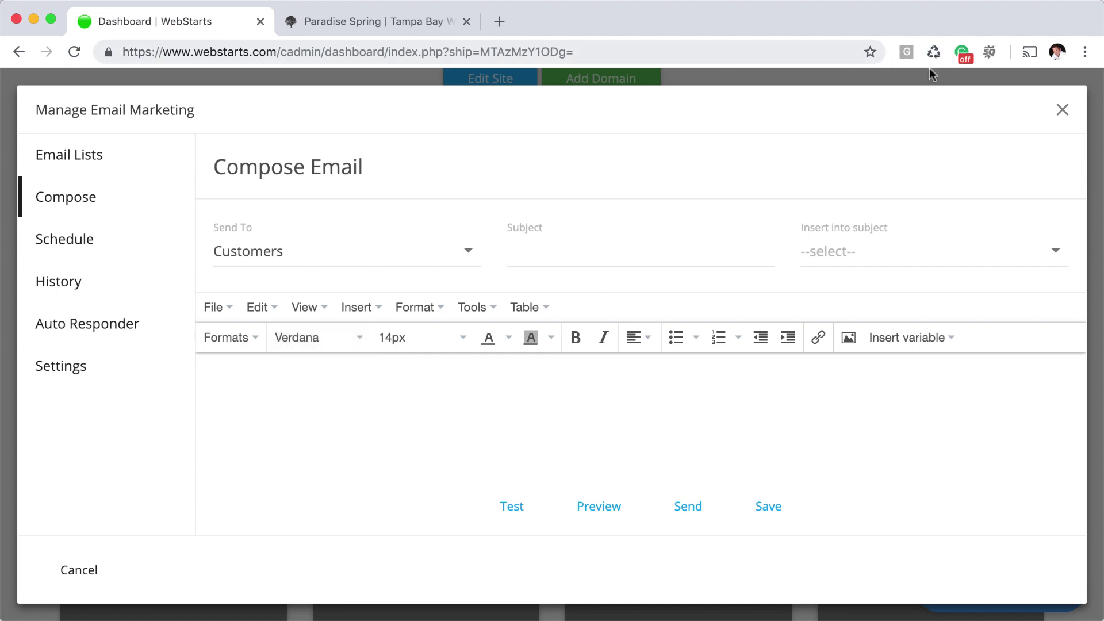
Close Manage Email Marketing and go back to the Paradise Spring dashboard.
click(1073, 110)
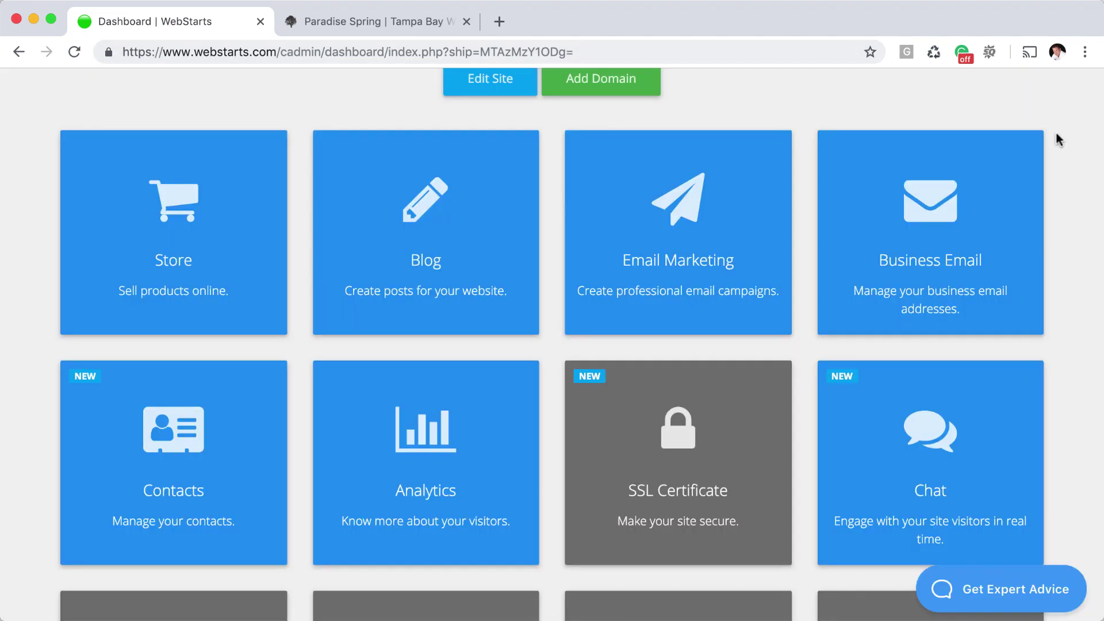
scroll(1080, 148, down, 1)
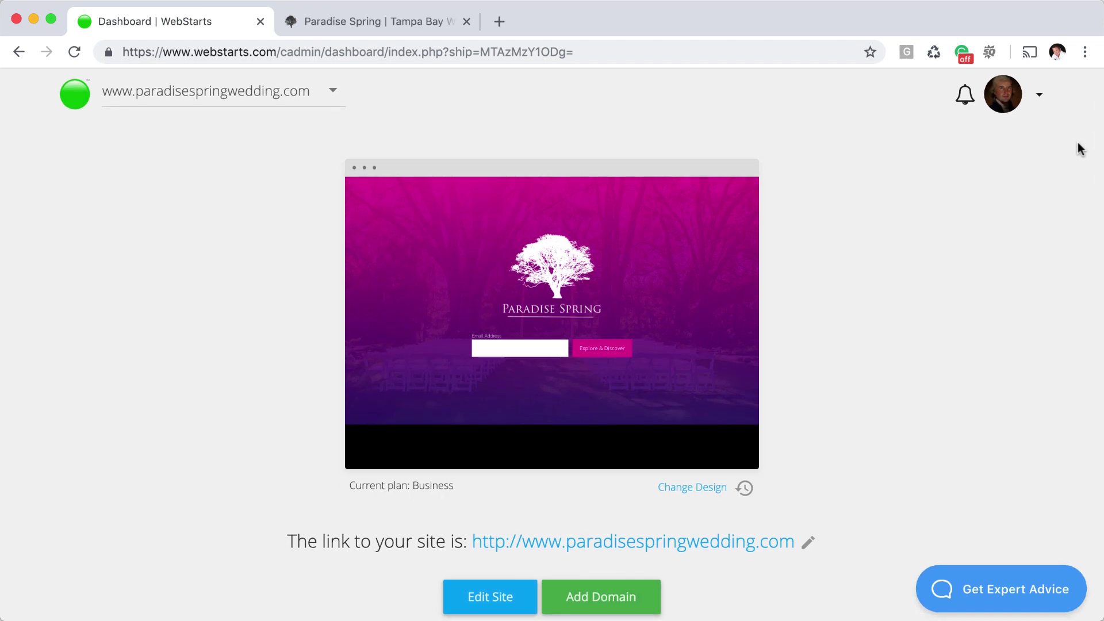